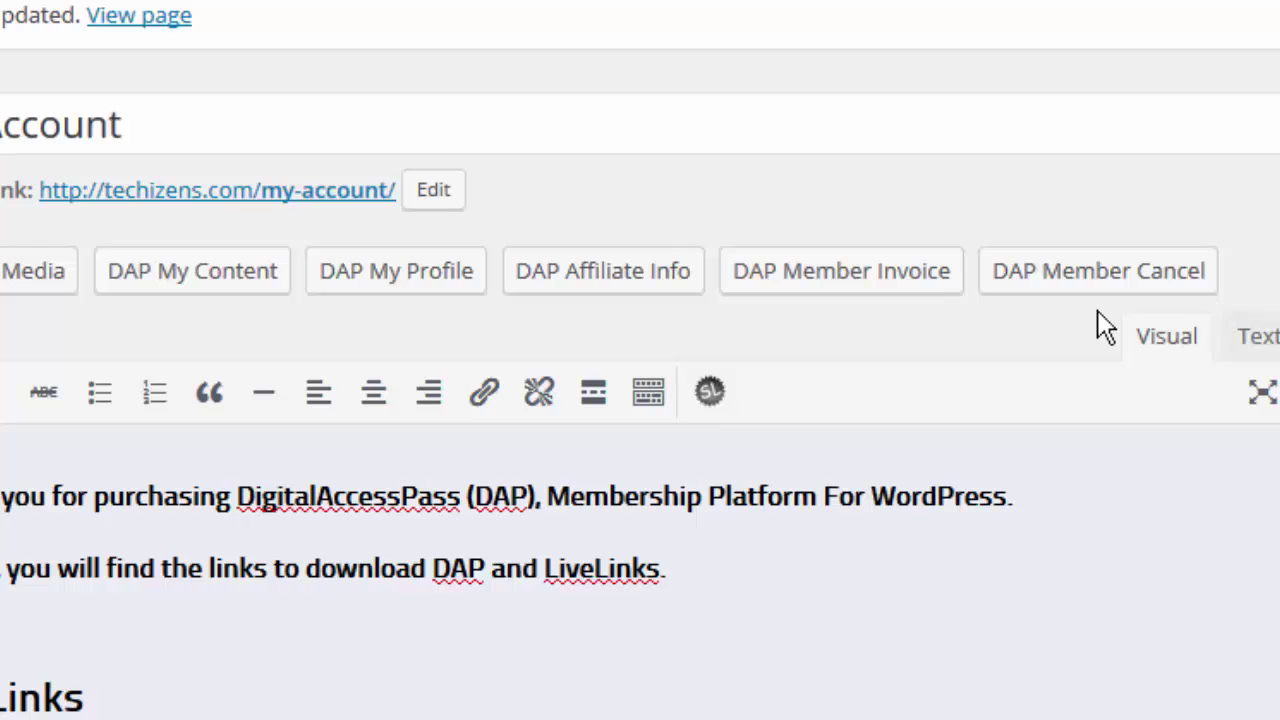
left_click(277, 280)
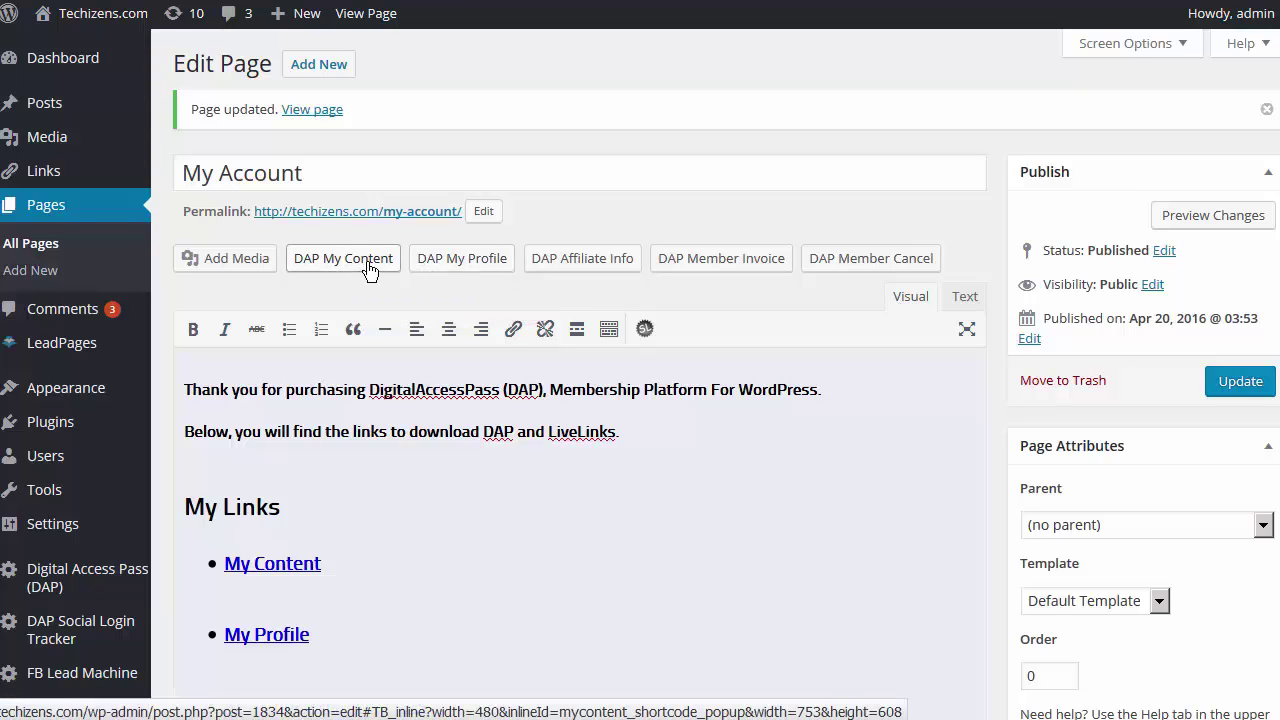
left_click(482, 272)
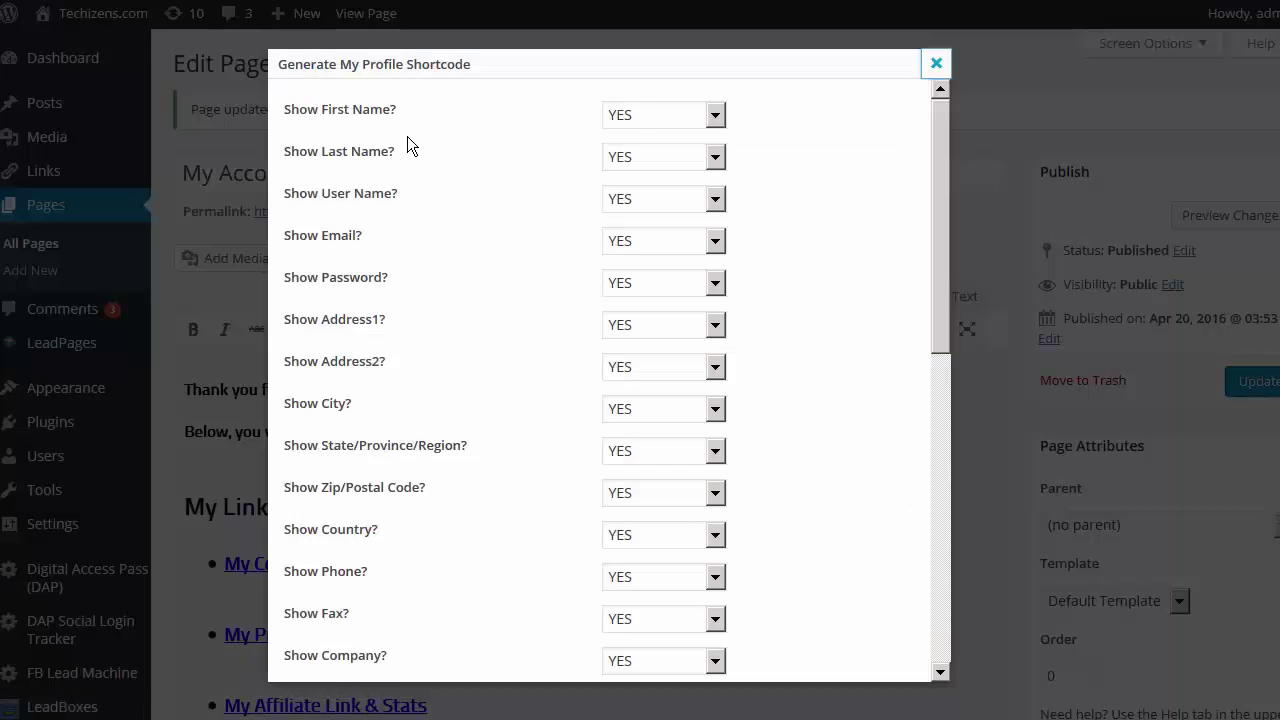
scroll(467, 323, "down", 4)
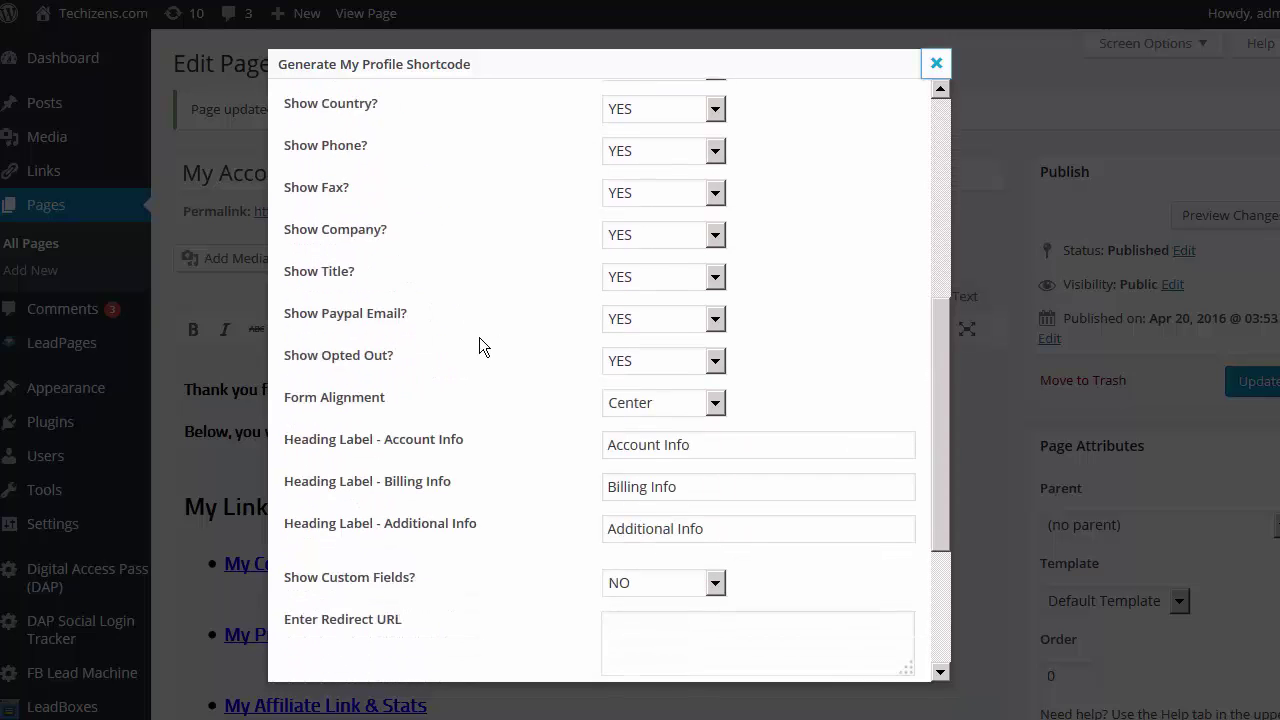
scroll(526, 383, "up", 3)
scroll(527, 375, "down", 6)
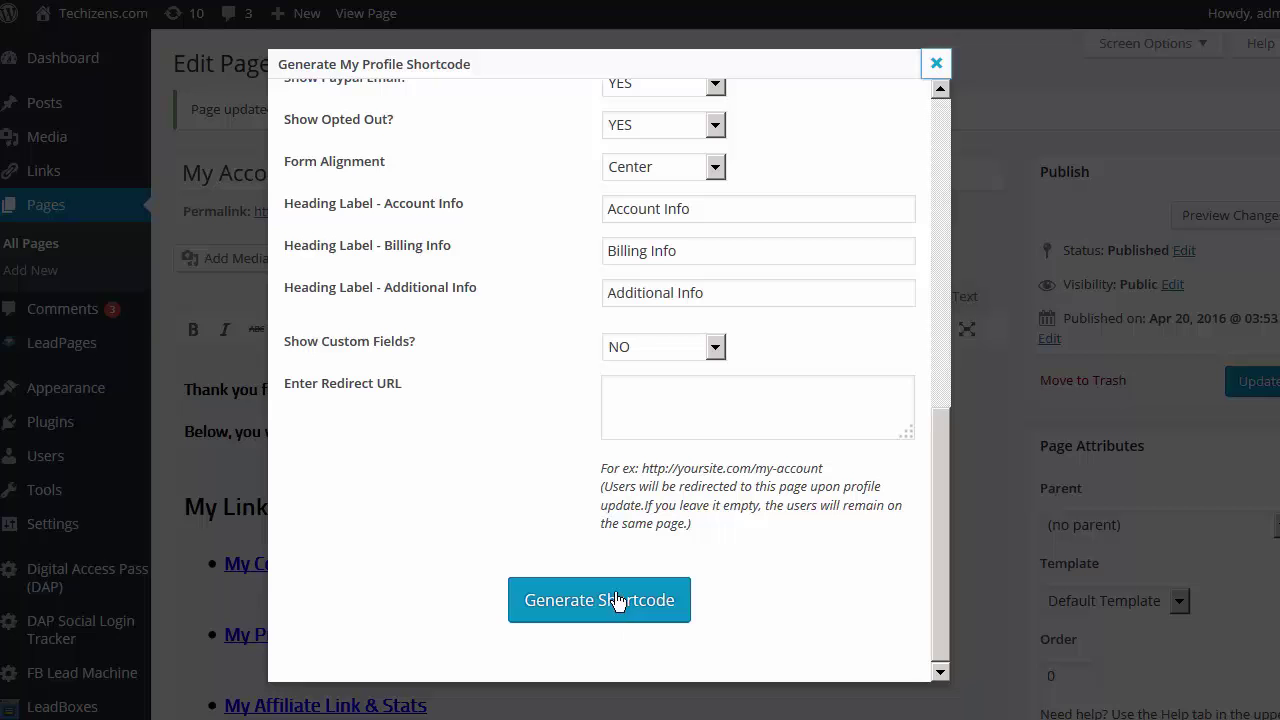
scroll(535, 345, "up", 5)
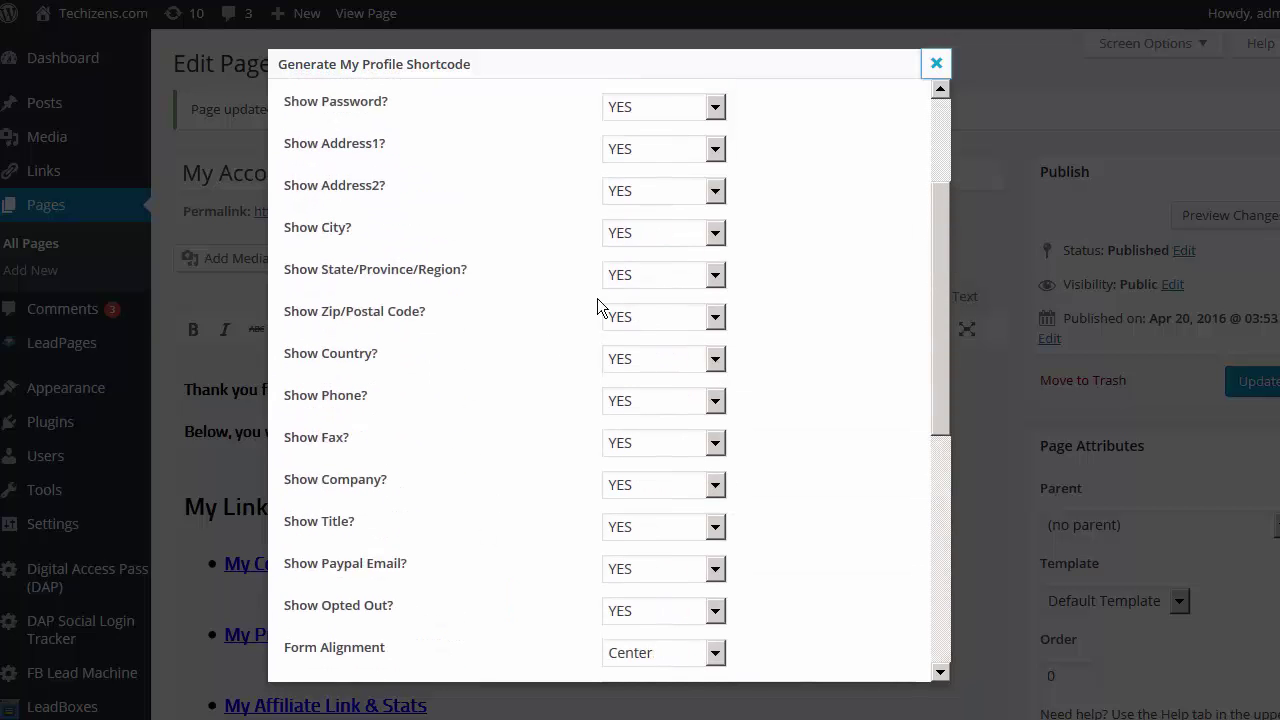
scroll(606, 480, "down", 5)
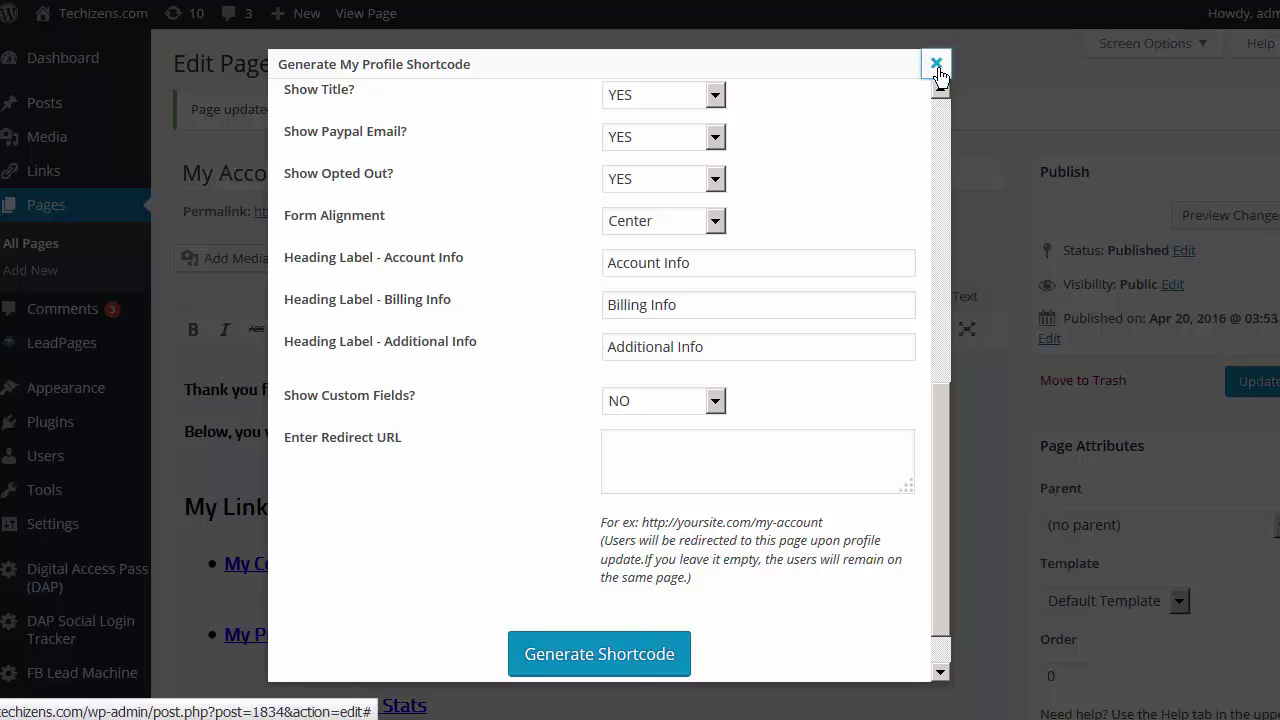
left_click(937, 80)
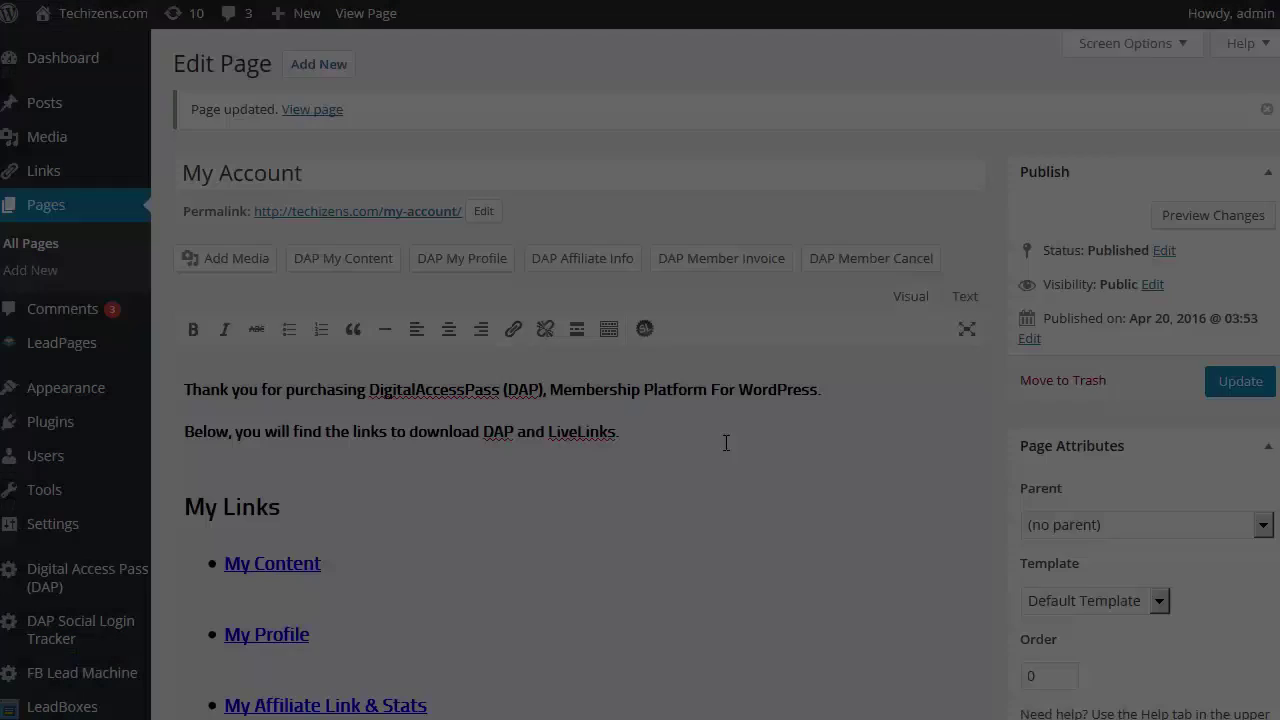
left_click(725, 440)
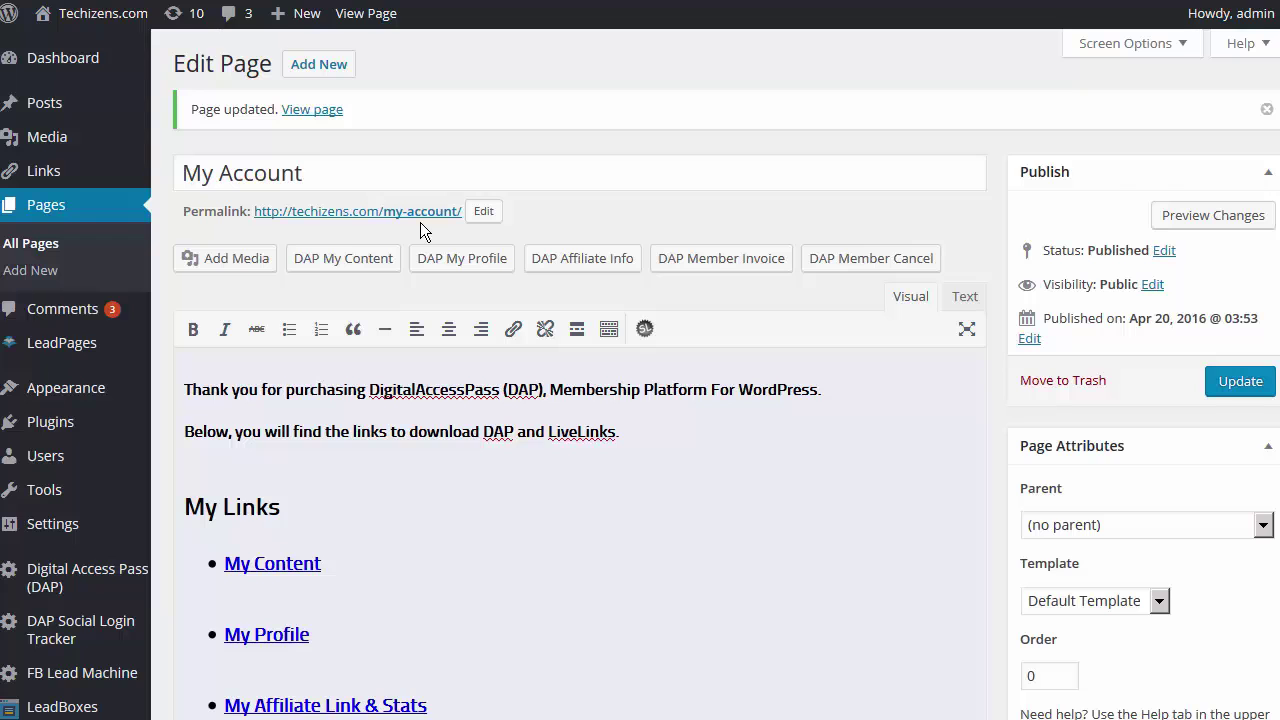
scroll(636, 440, "down", 2)
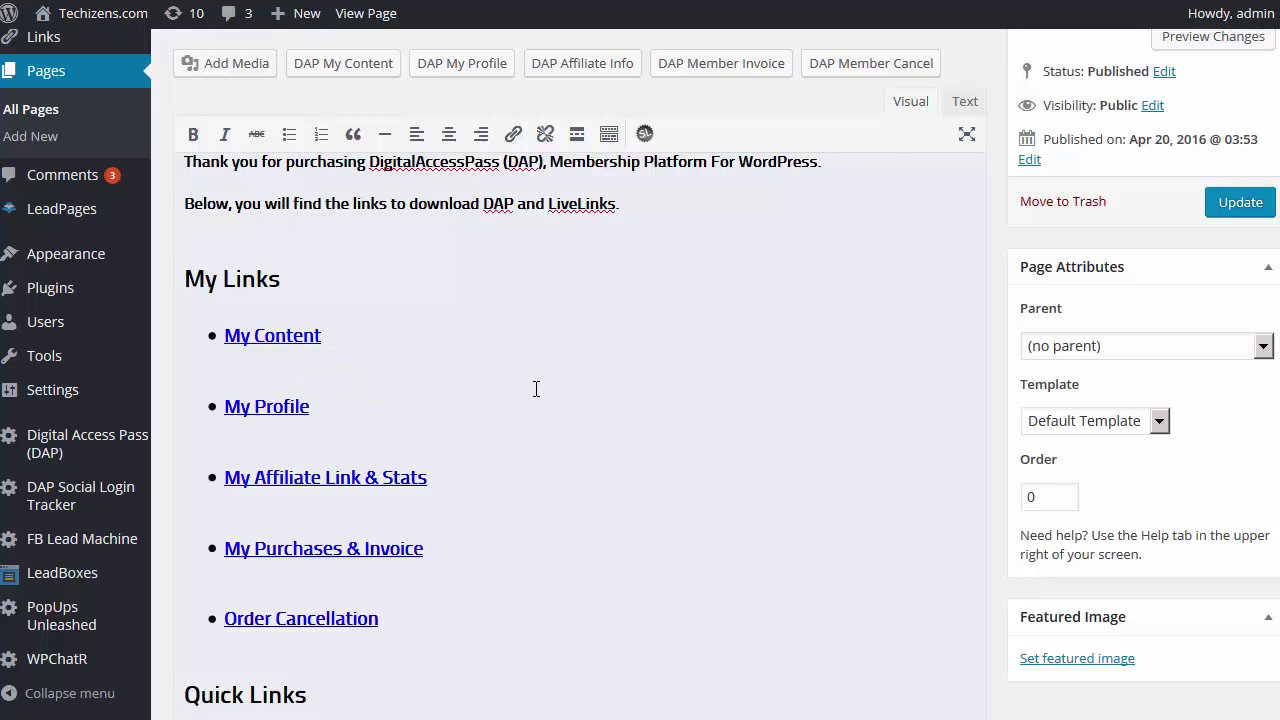
scroll(594, 417, "up", 2)
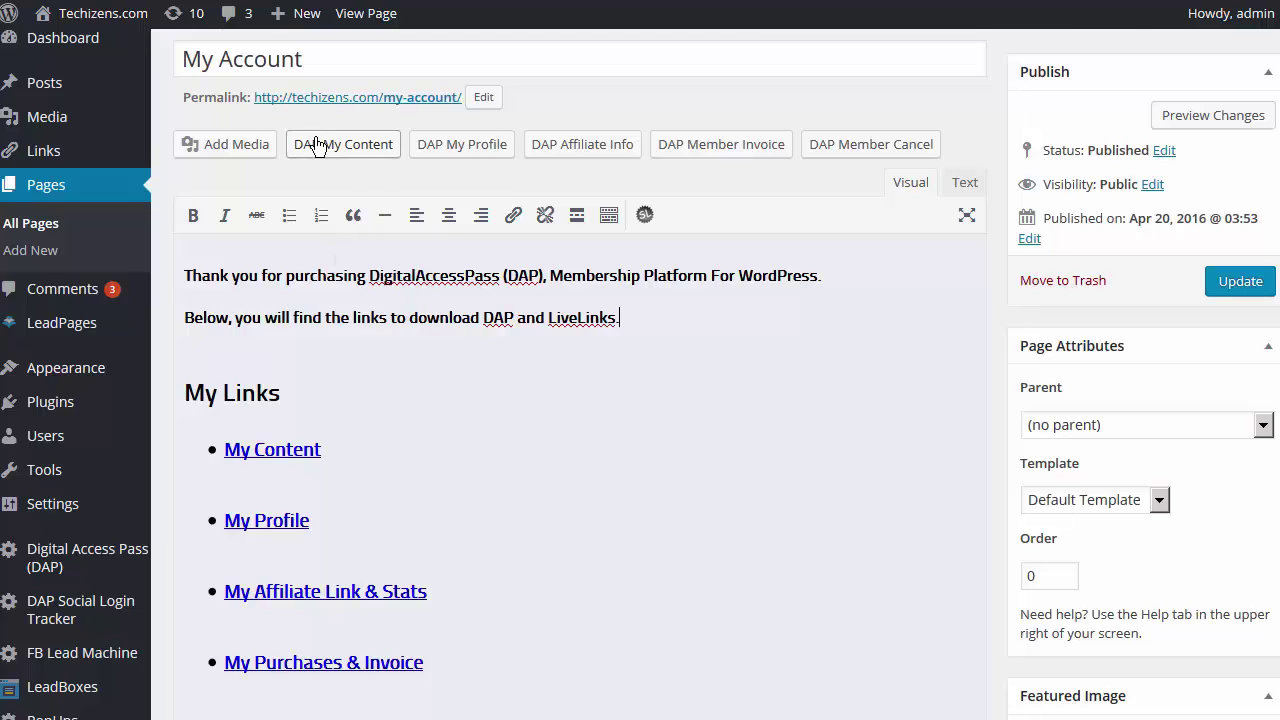
left_click(349, 151)
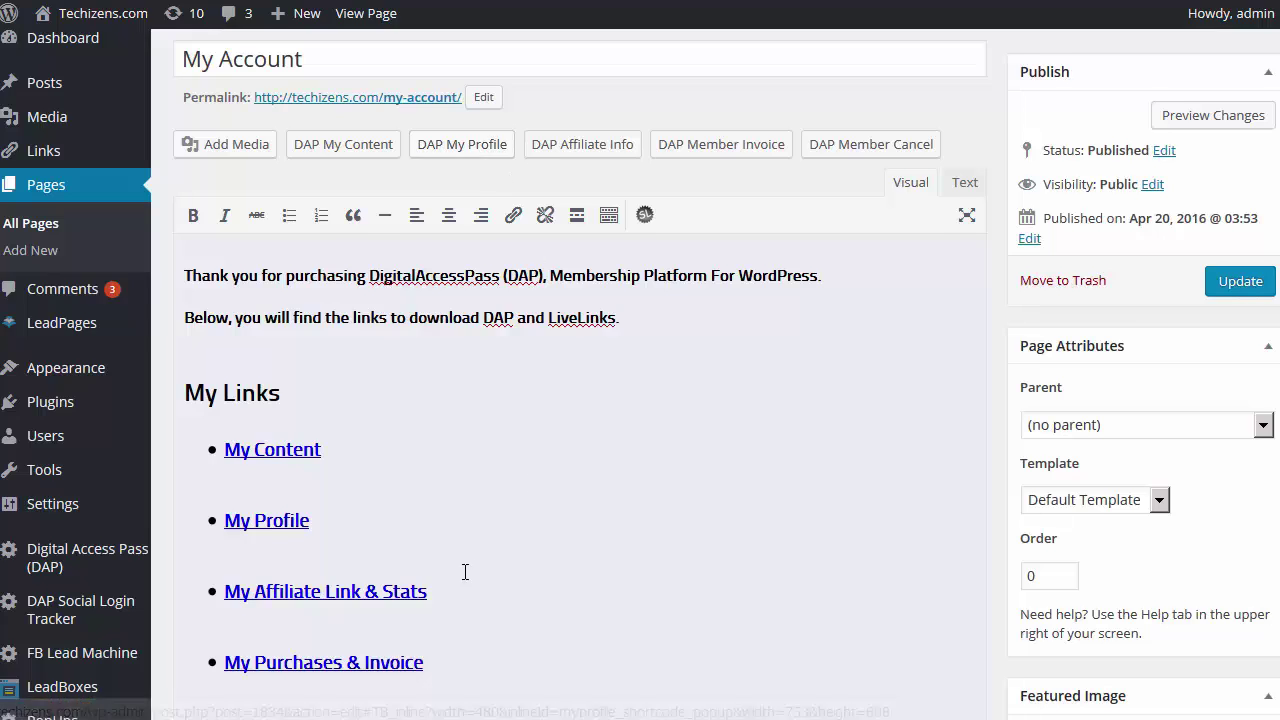
scroll(463, 571, "down", 1)
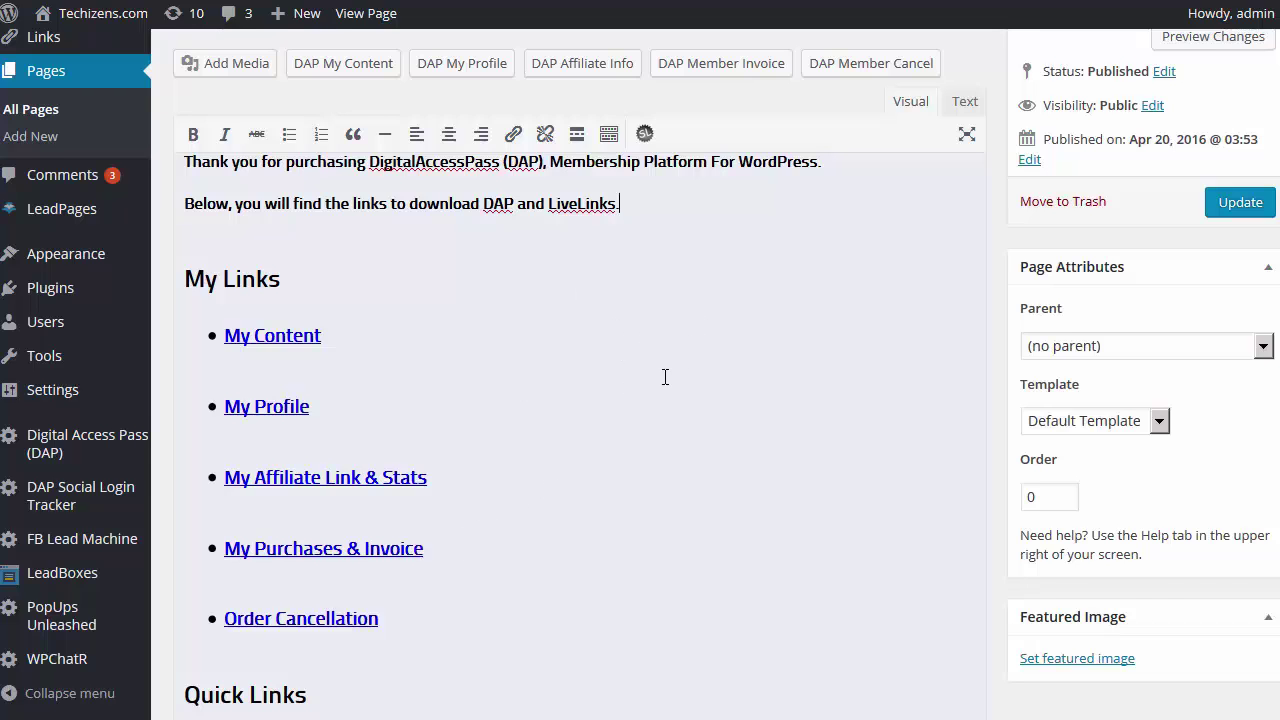
scroll(663, 374, "up", 2)
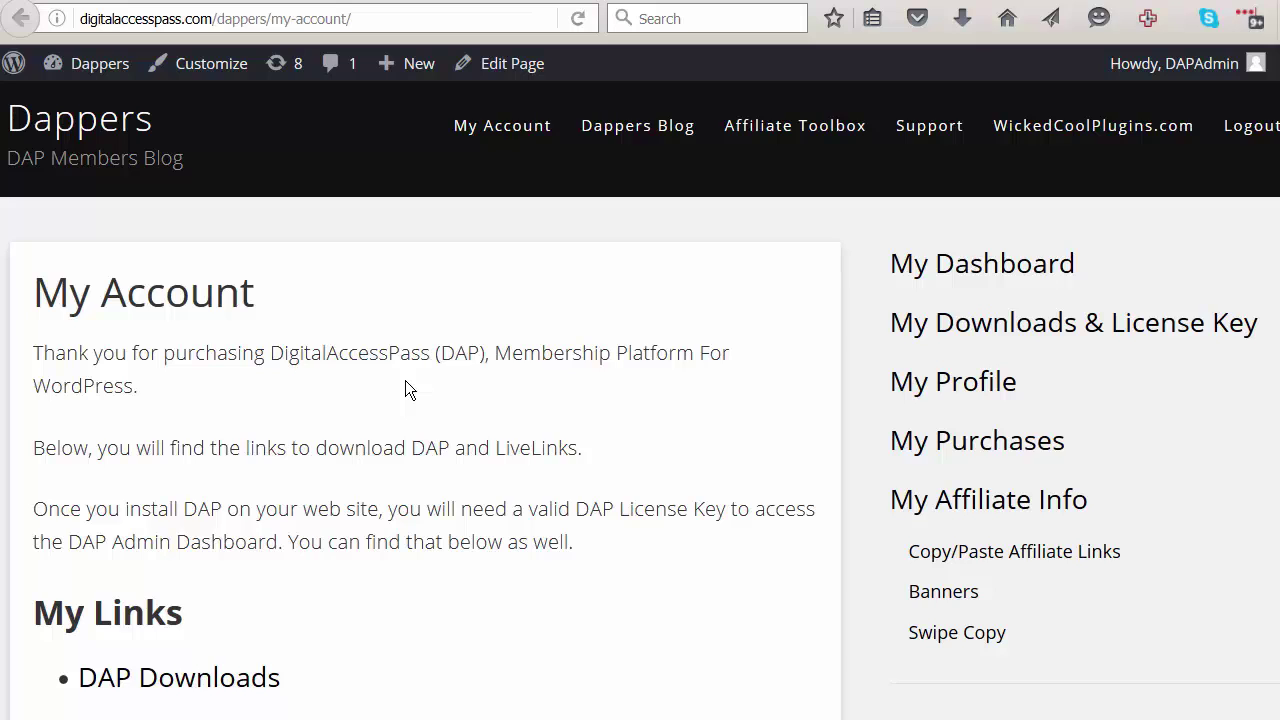
- Scroll through the live Dappers My Account page's My Links list and account sidebar
mouse_move(460, 126)
scroll(393, 423, "down", 2)
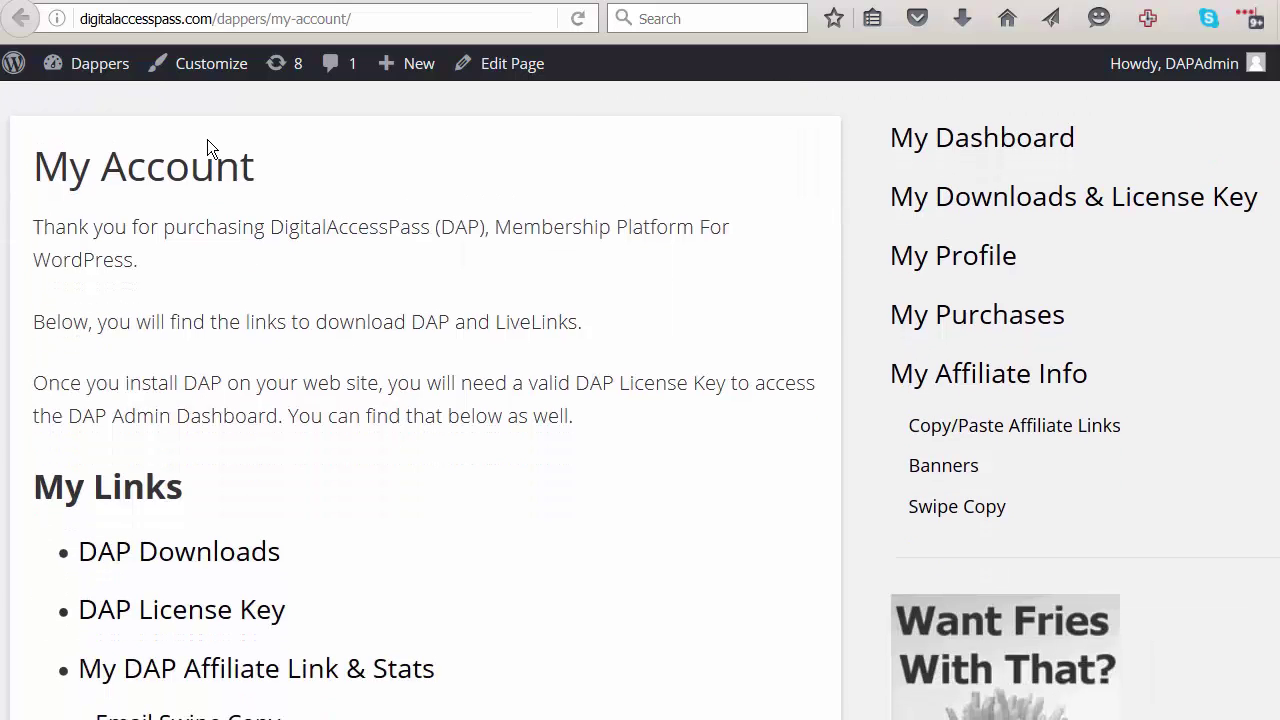
scroll(309, 283, "down", 4)
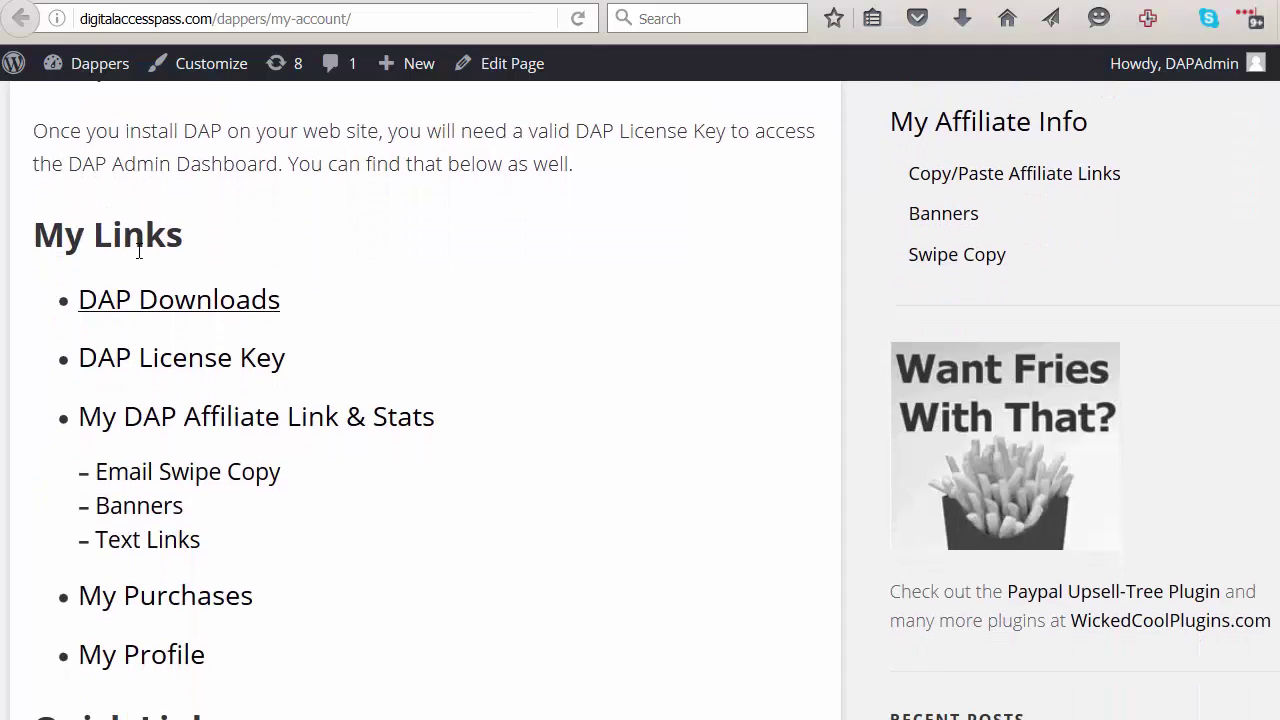
left_click(203, 660)
scroll(768, 390, "up", 6)
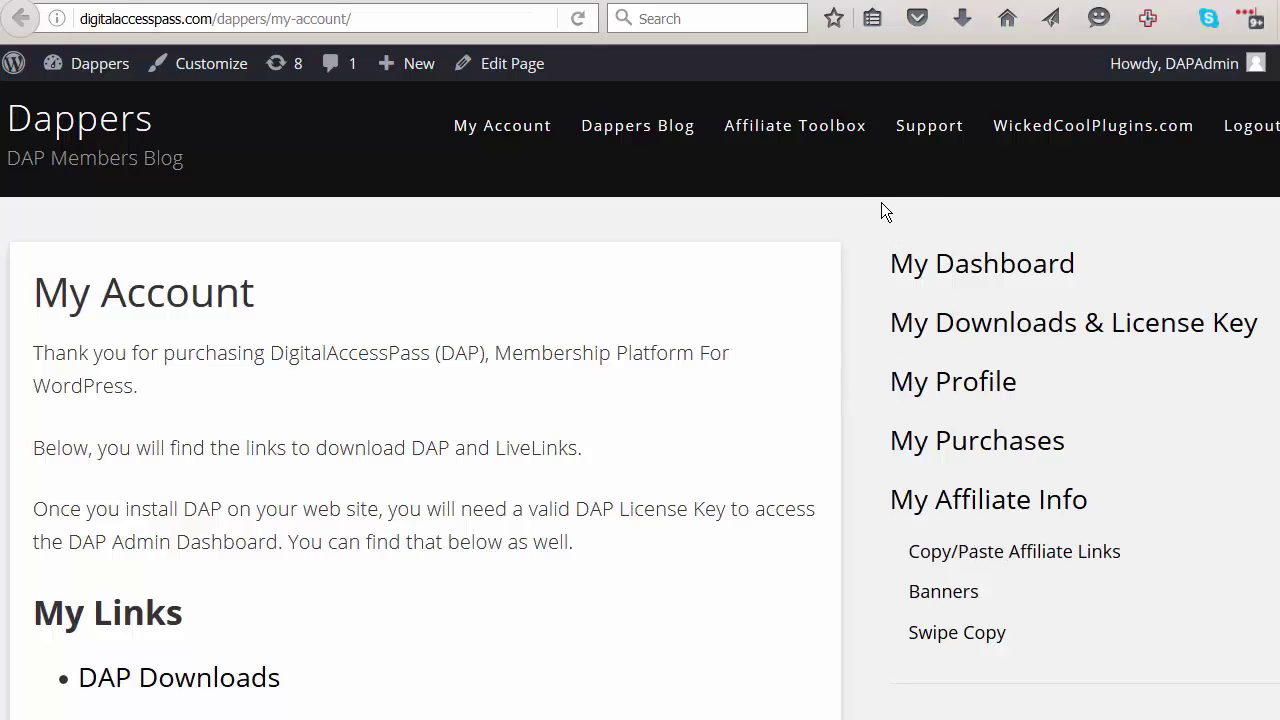
scroll(549, 425, "down", 4)
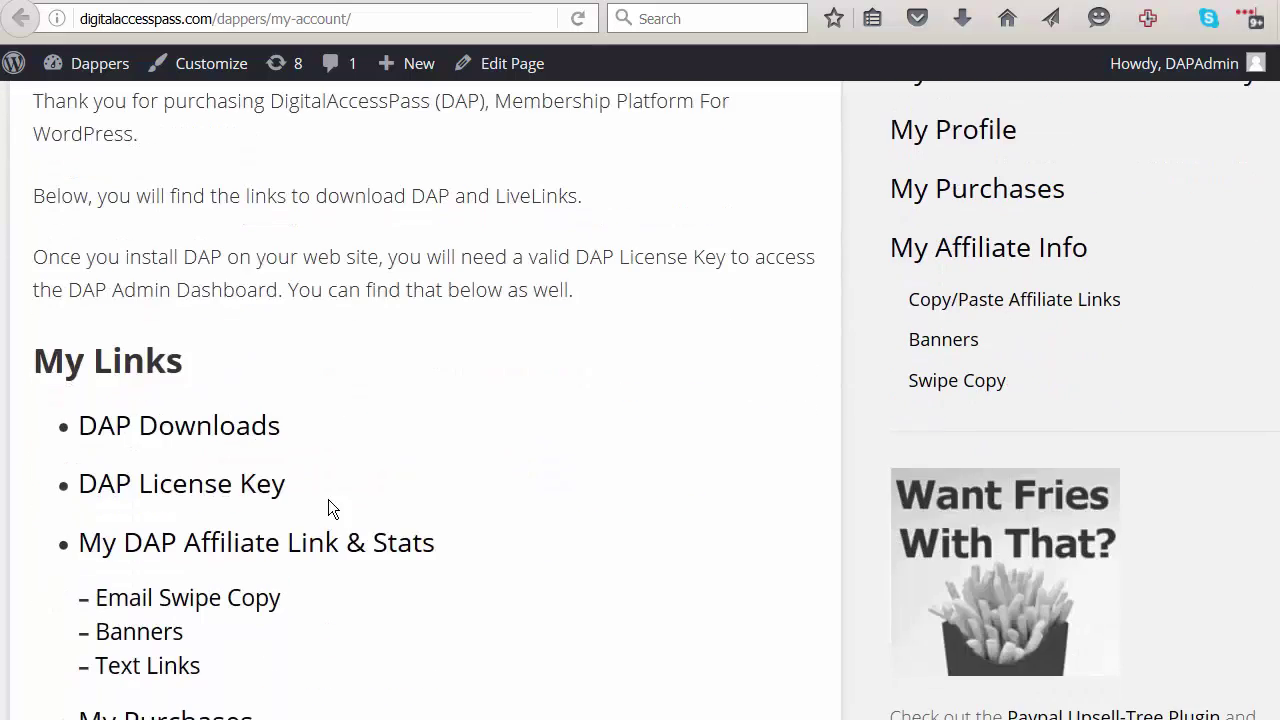
- Scroll down to the My Profile OLD page's DAPUserProfile shortcode in the editor
scroll(566, 572, "down", 2)
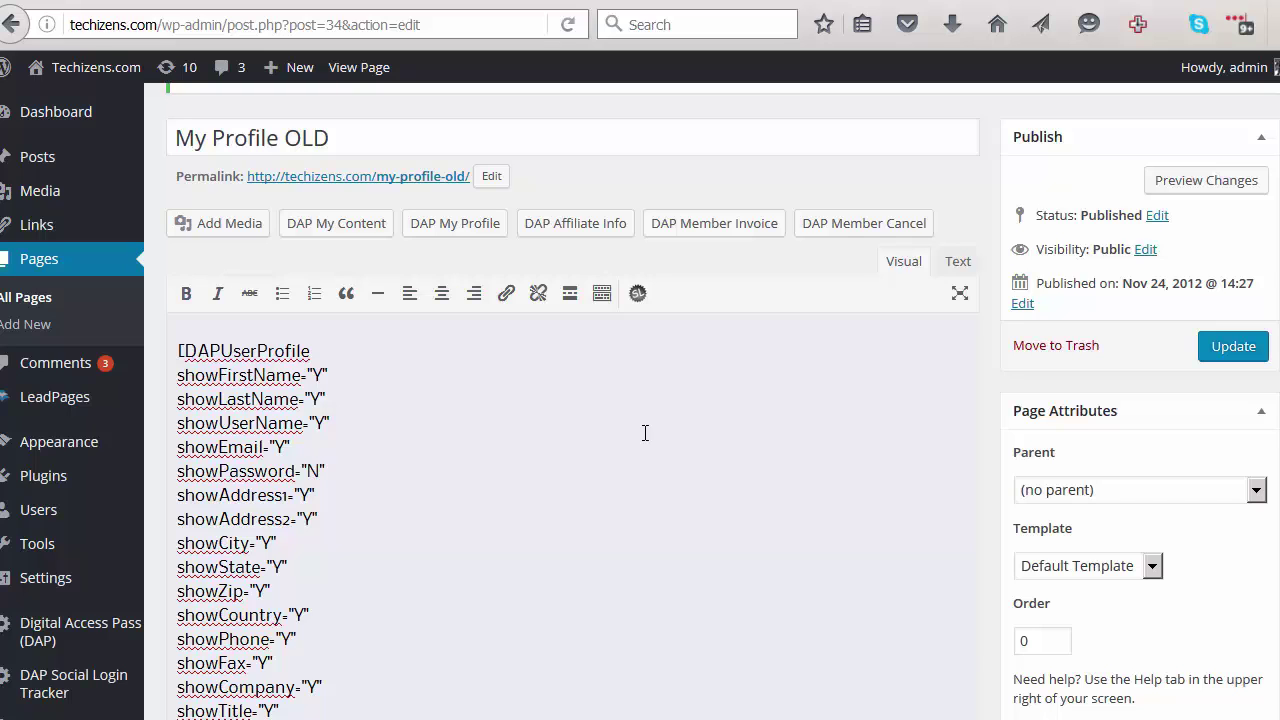
- Review the DAPUserProfile shortcode attributes from its start through showState
left_click_drag(179, 351, 289, 557)
scroll(300, 563, "down", 2)
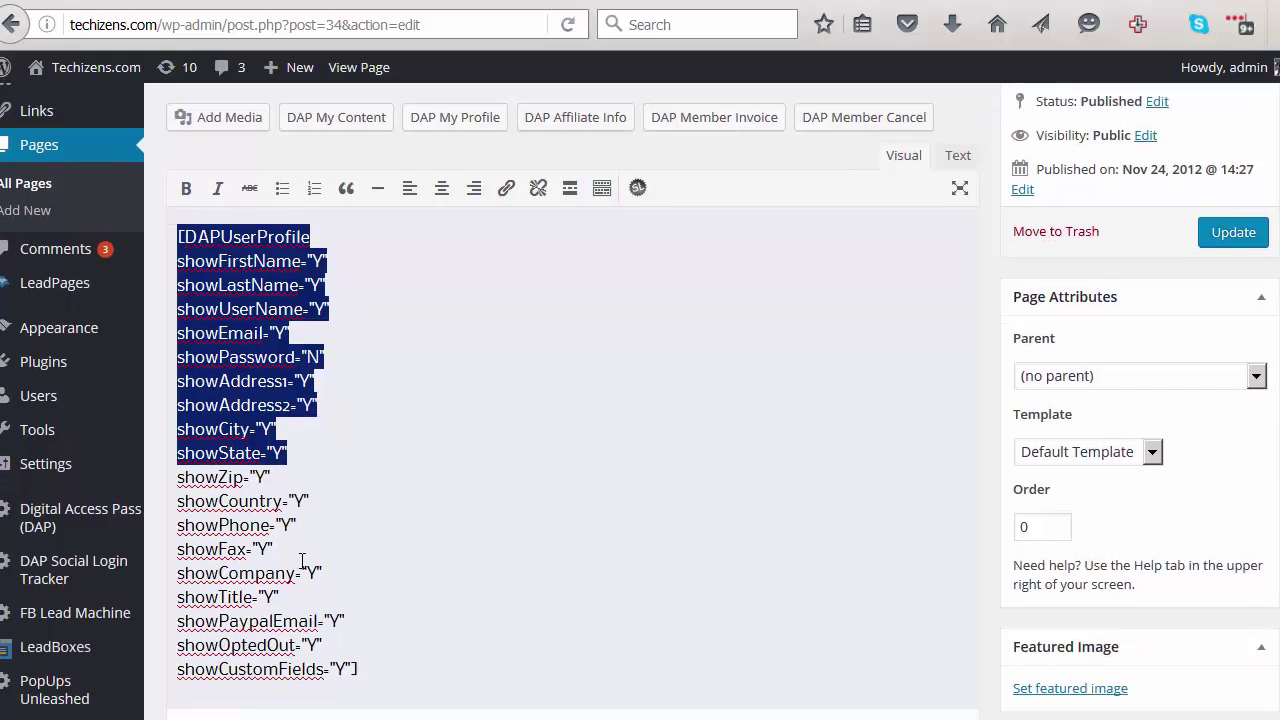
scroll(386, 618, "up", 2)
scroll(386, 618, "up", 2)
scroll(328, 525, "down", 3)
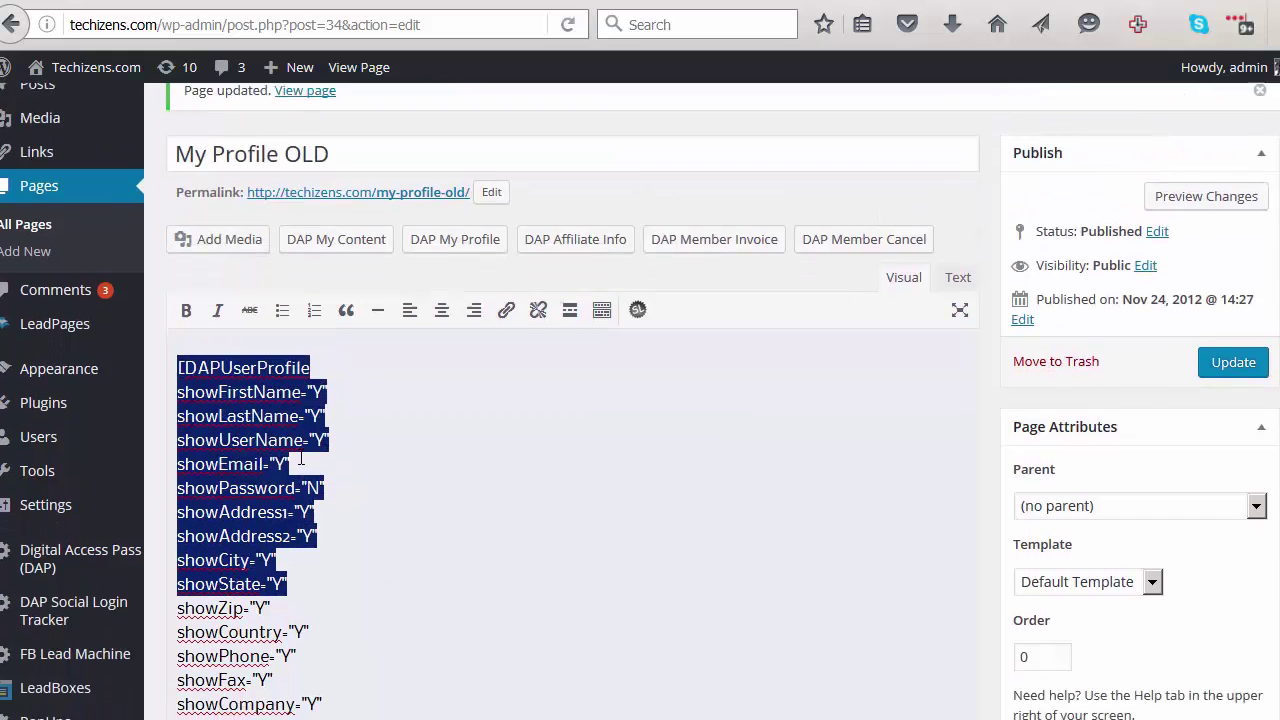
left_click(385, 426)
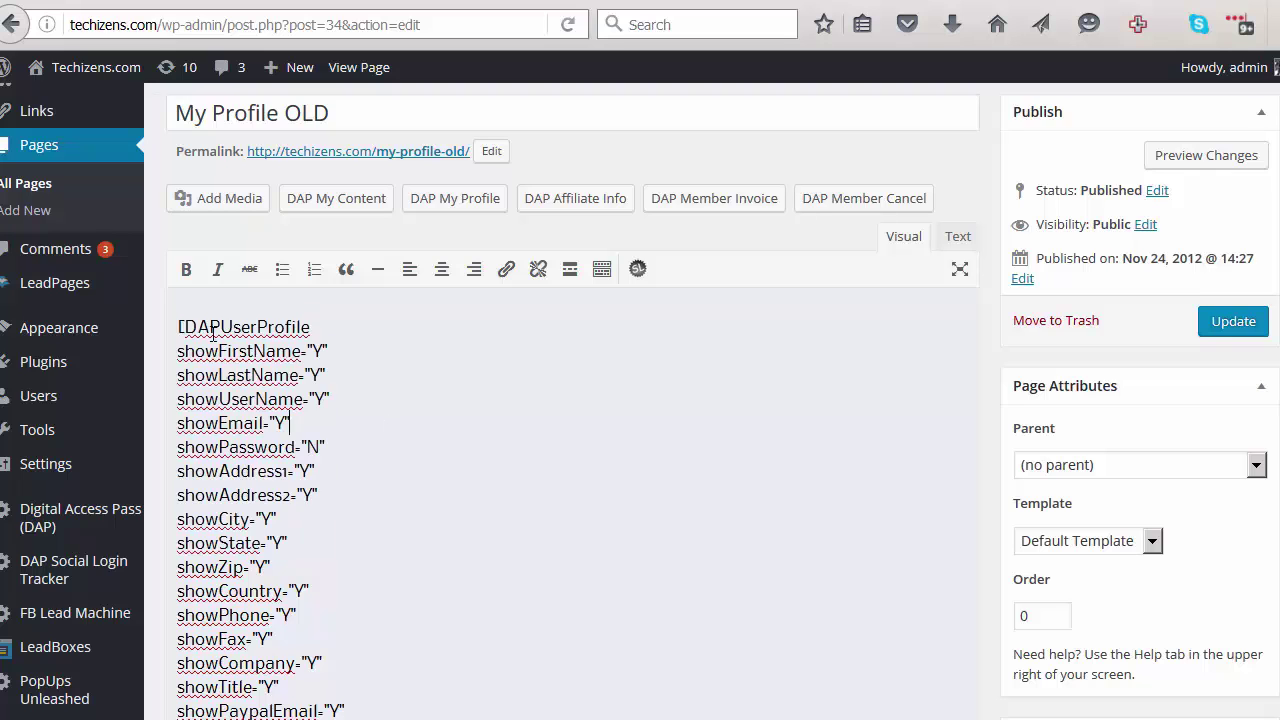
- Check the shortcode's opening and its showCustomFields attribute, leaving the values unchanged
left_click_drag(178, 327, 320, 334)
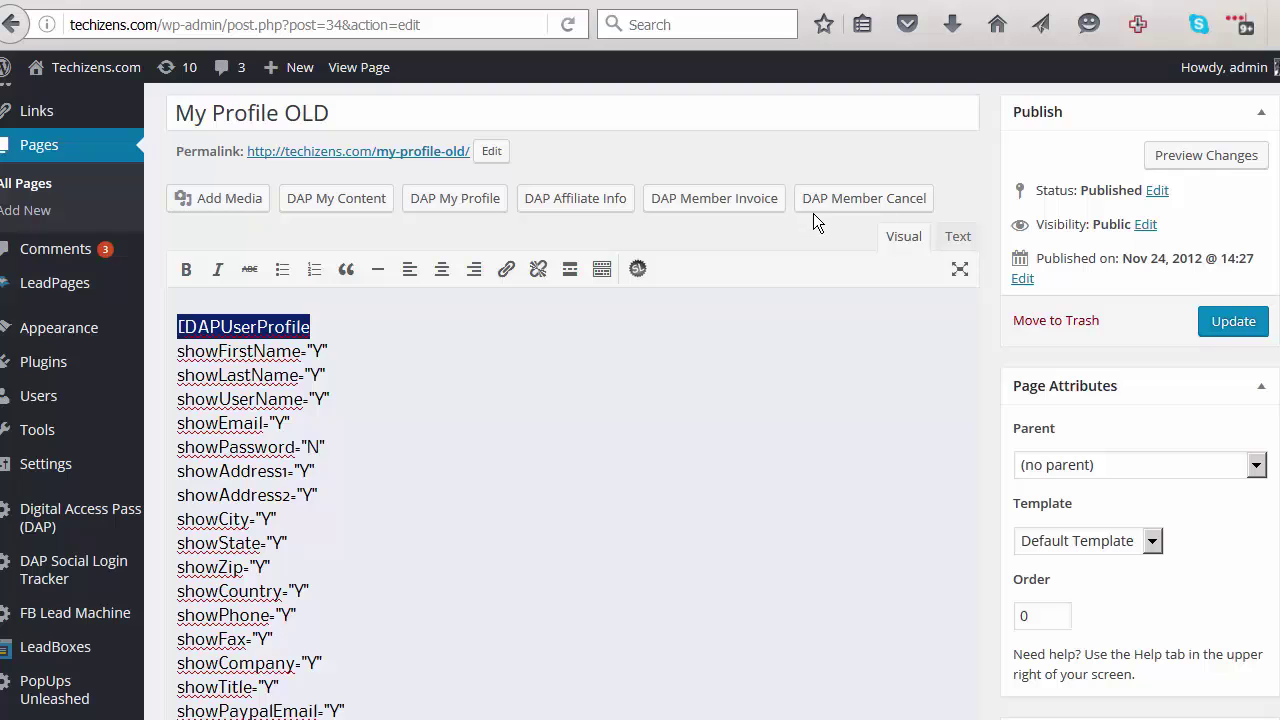
left_click(620, 497)
scroll(322, 432, "down", 2)
scroll(320, 432, "down", 1)
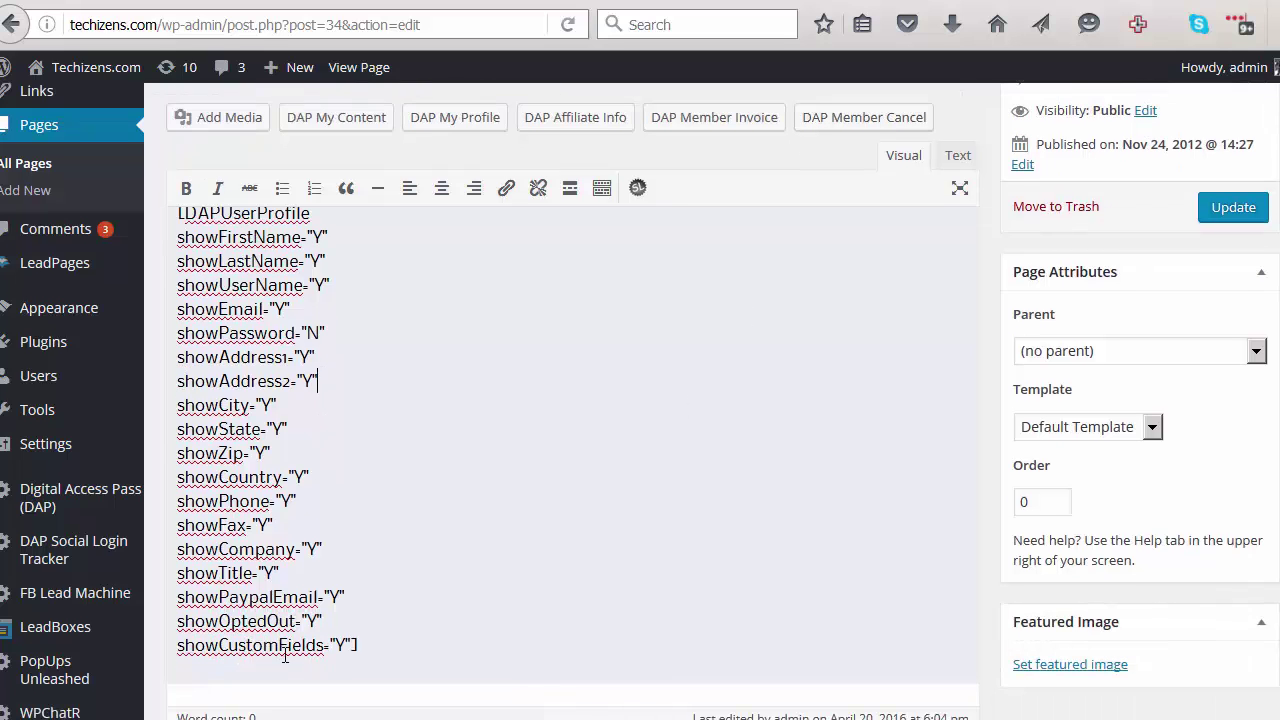
double_click(234, 645)
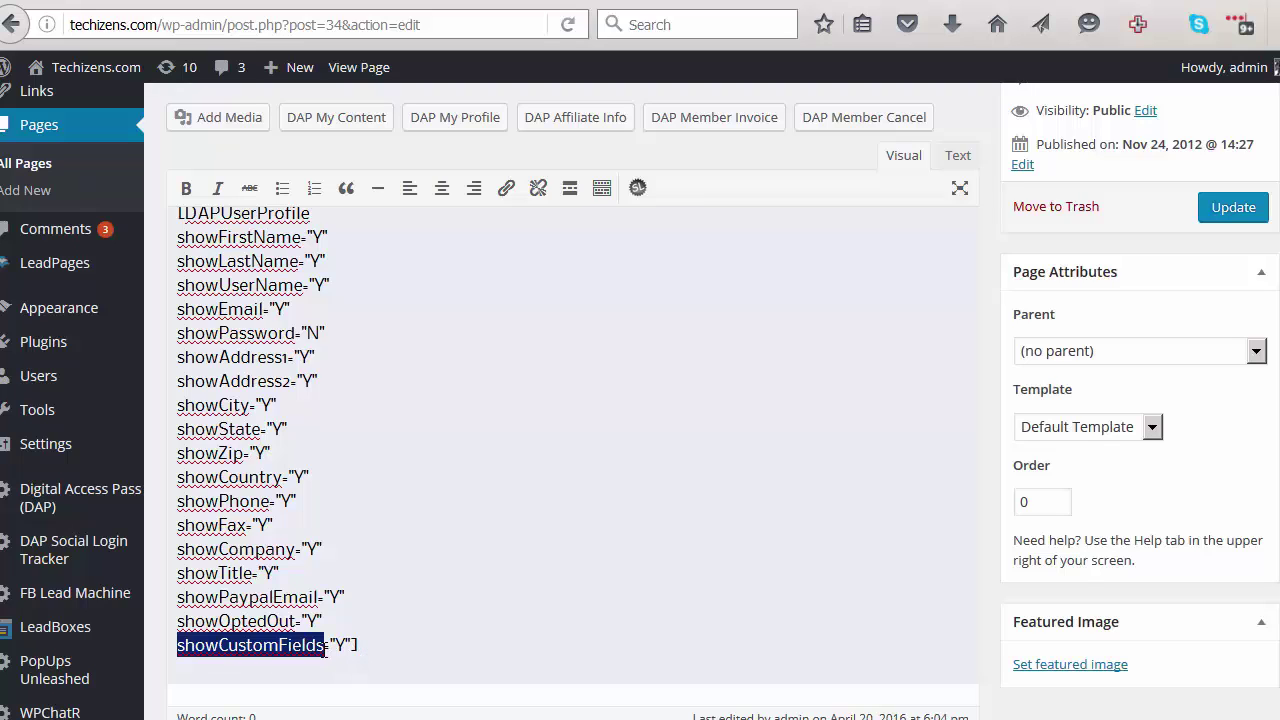
left_click(360, 668)
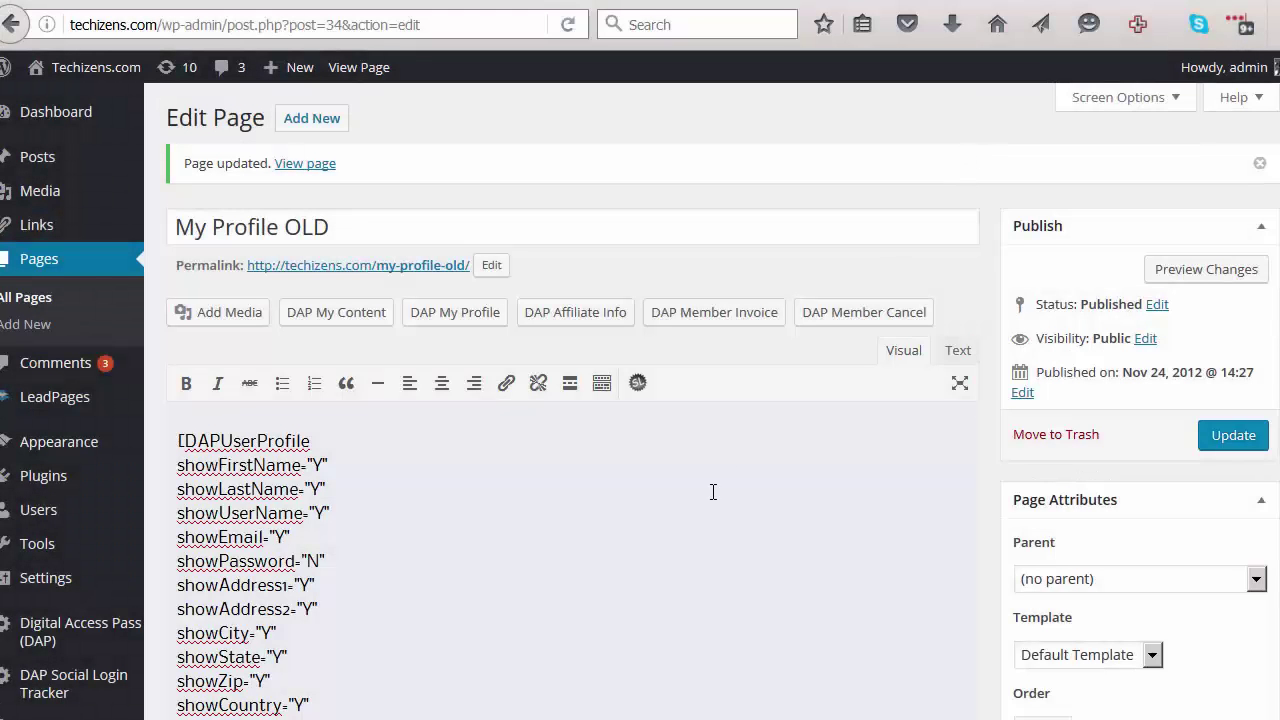
- View the My Profile OLD page on the live site and scroll through its form
left_click(305, 163)
scroll(440, 408, "down", 2)
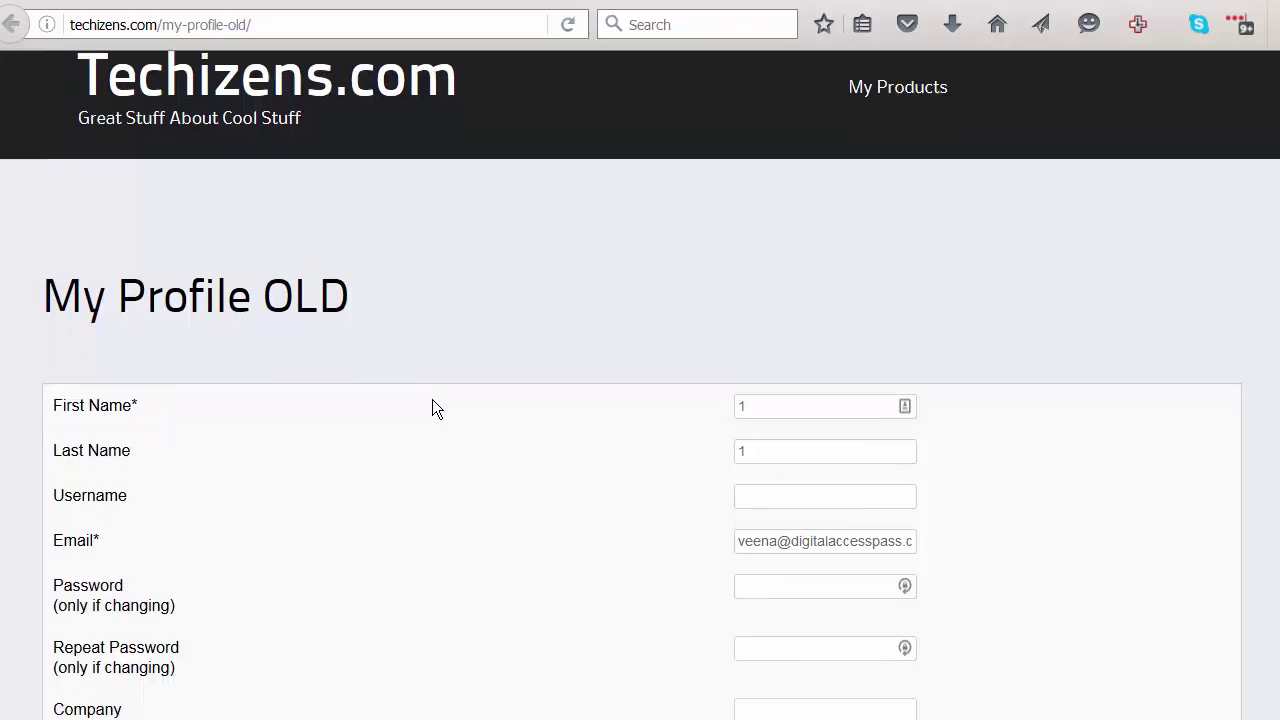
scroll(294, 378, "down", 2)
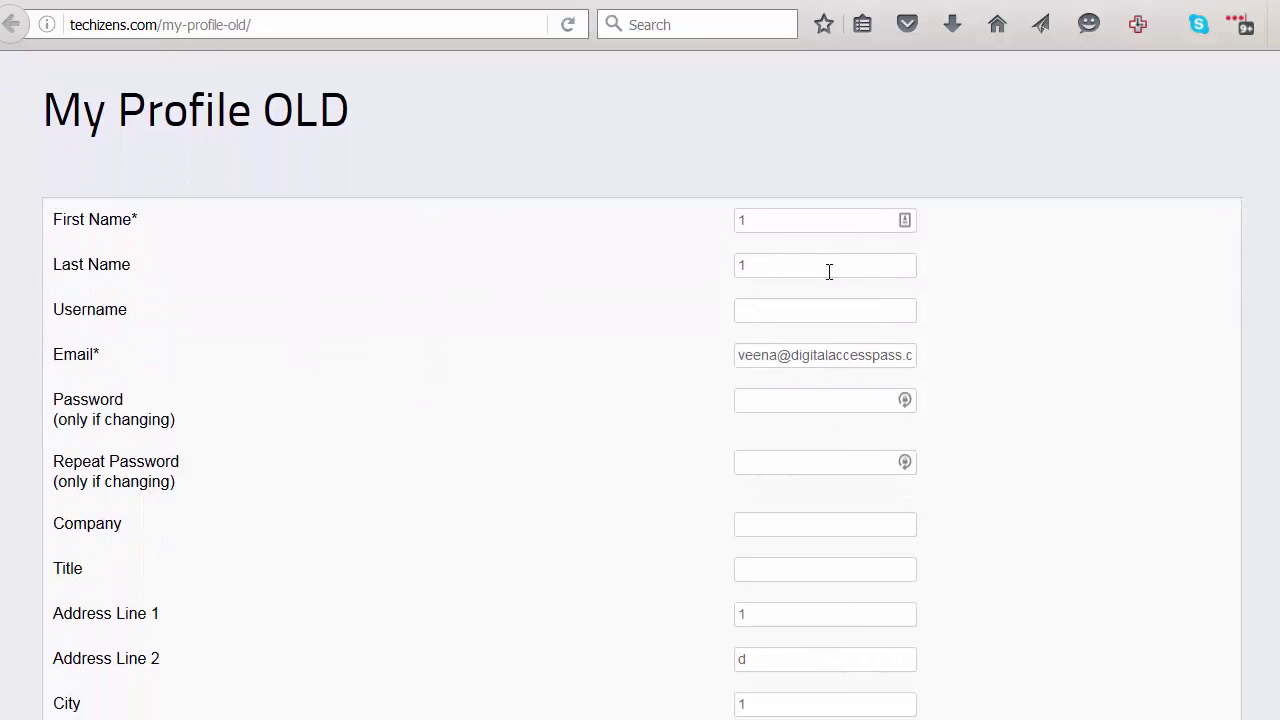
scroll(396, 455, "down", 10)
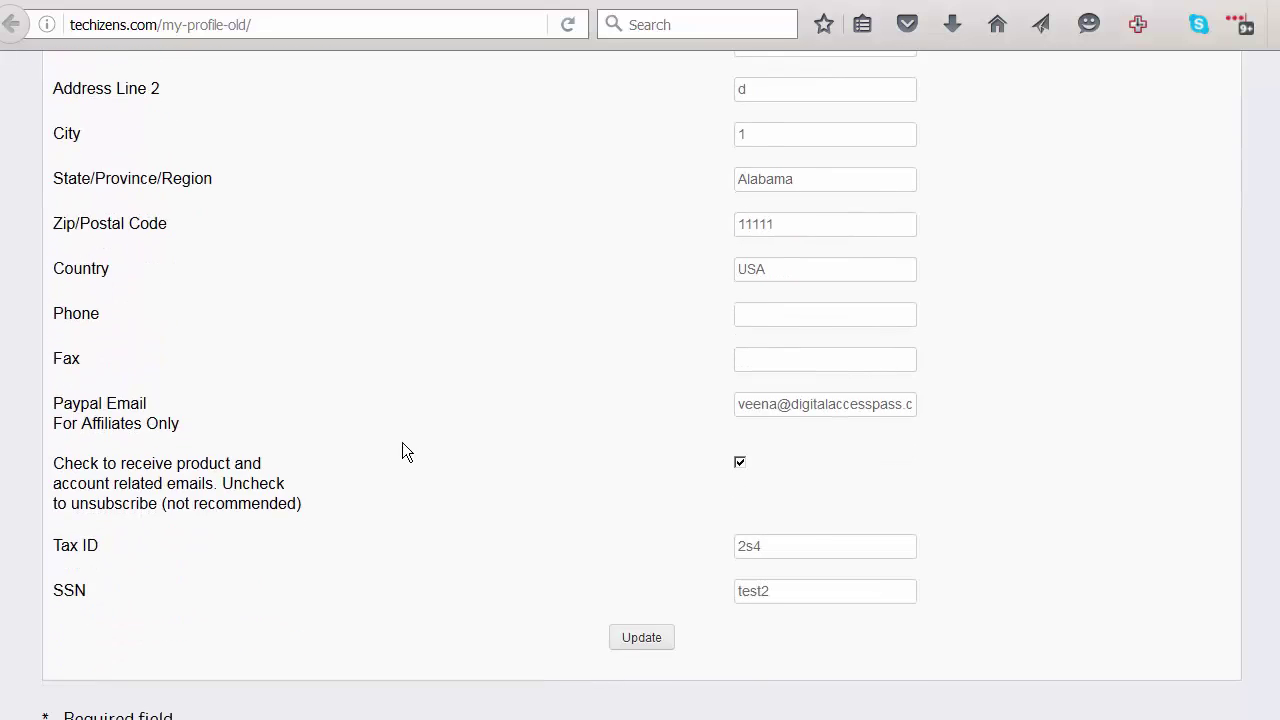
scroll(402, 442, "up", 8)
scroll(402, 441, "up", 6)
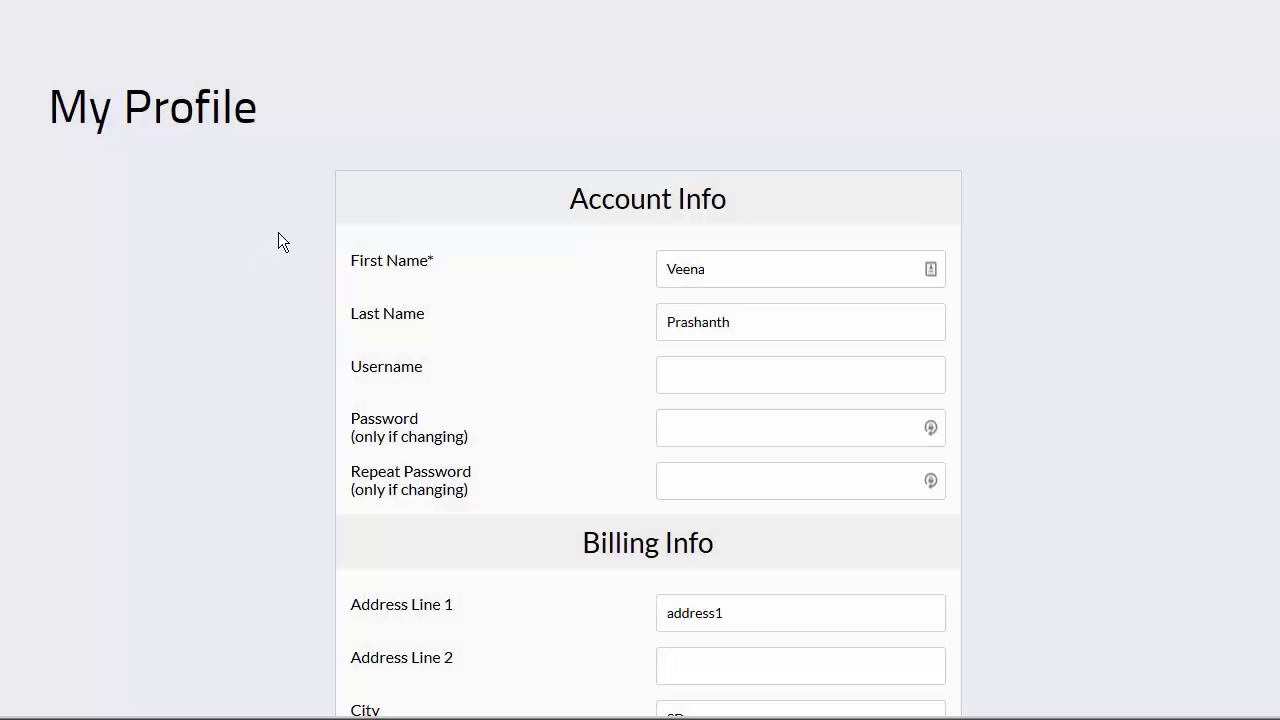
- Inspect the Billing Info, Additional Info and address sections, then return to the My Account editor
left_click_drag(585, 200, 697, 369)
scroll(615, 346, "down", 2)
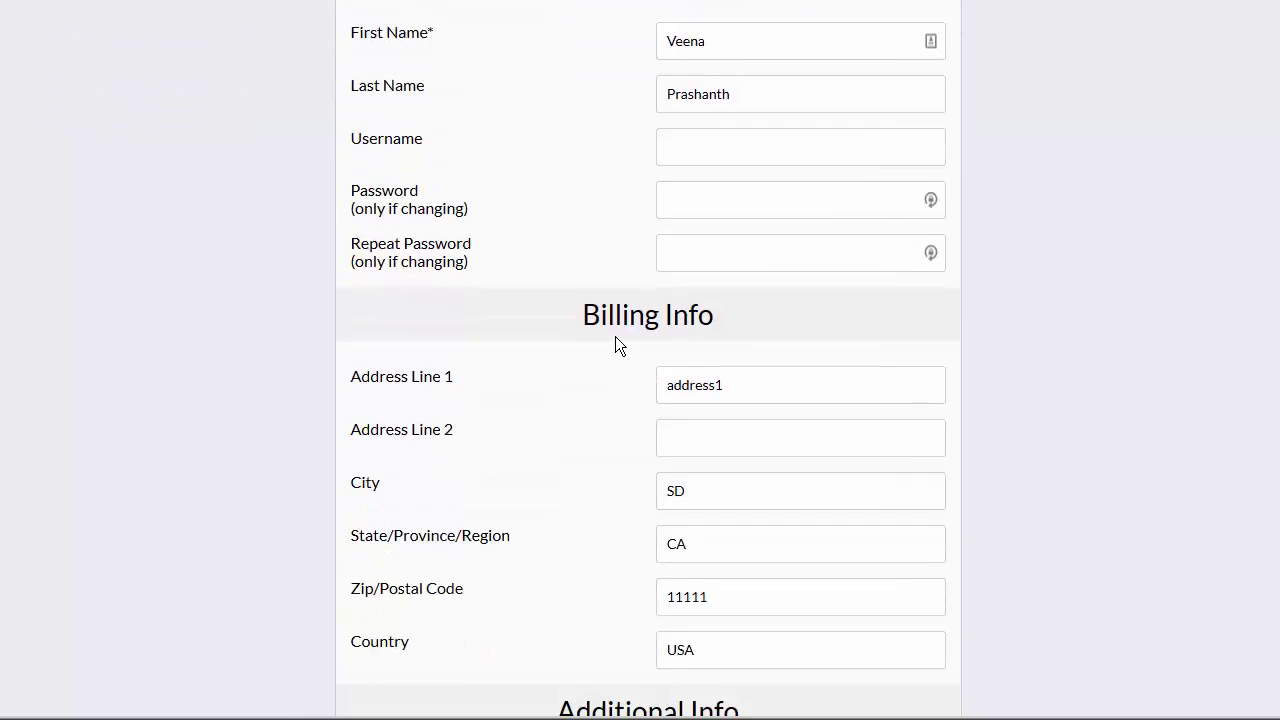
left_click_drag(580, 315, 728, 318)
scroll(717, 422, "down", 2)
left_click_drag(552, 503, 893, 512)
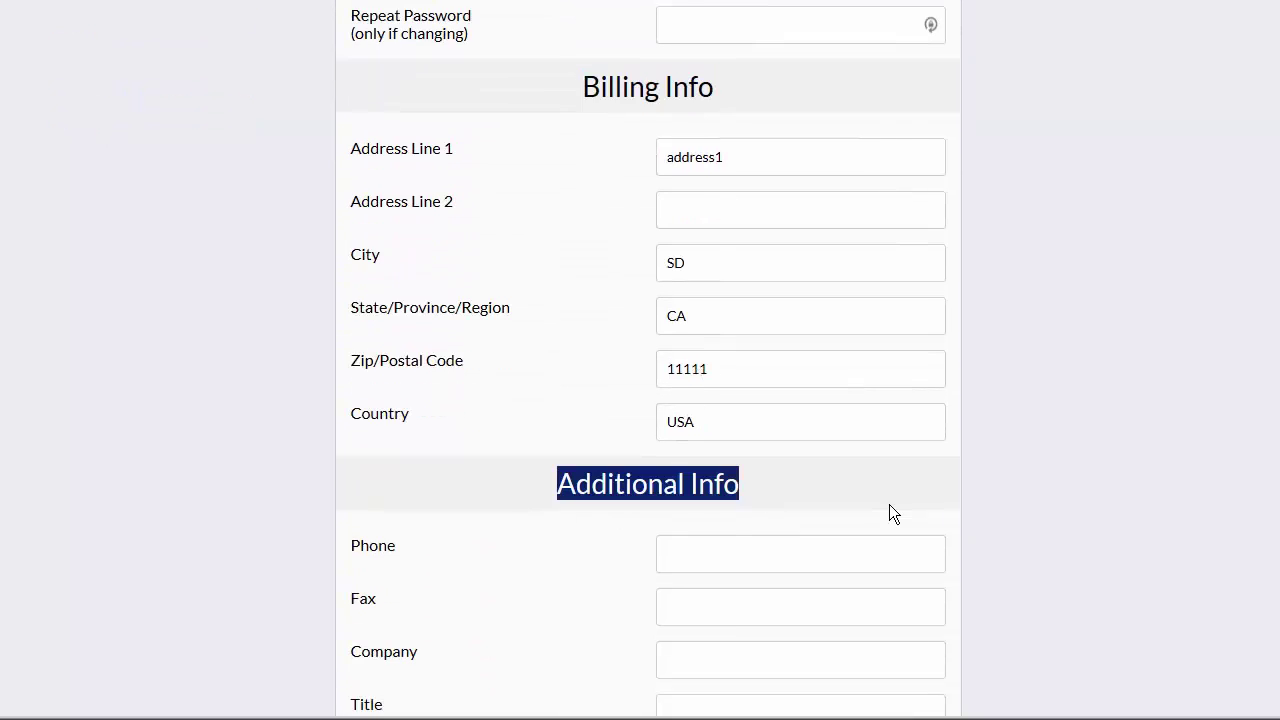
scroll(449, 380, "up", 3)
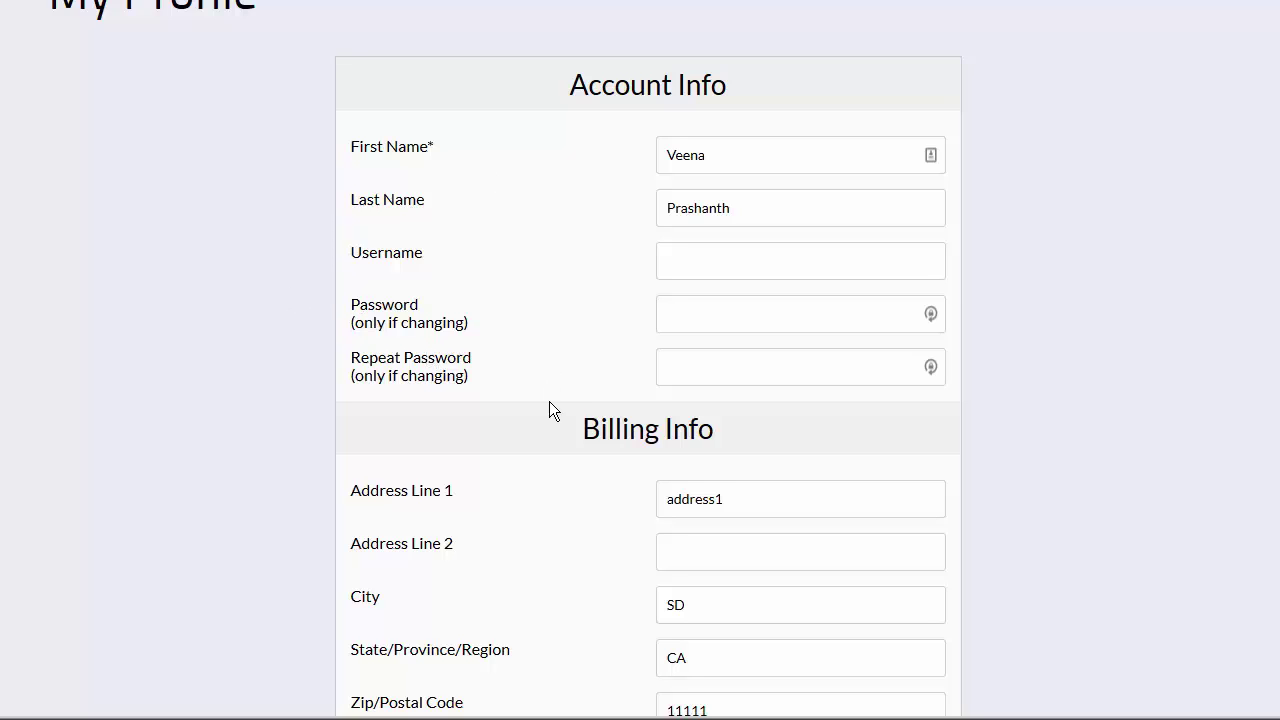
left_click_drag(555, 410, 757, 460)
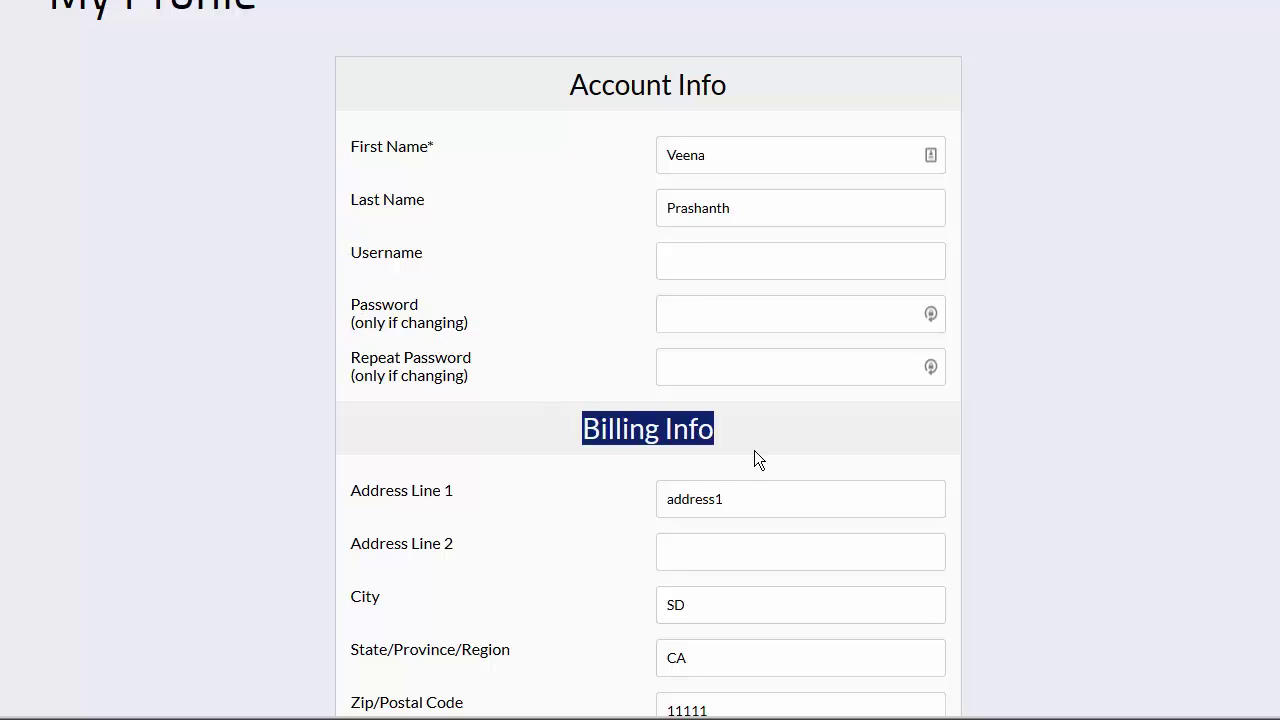
scroll(414, 450, "down", 5)
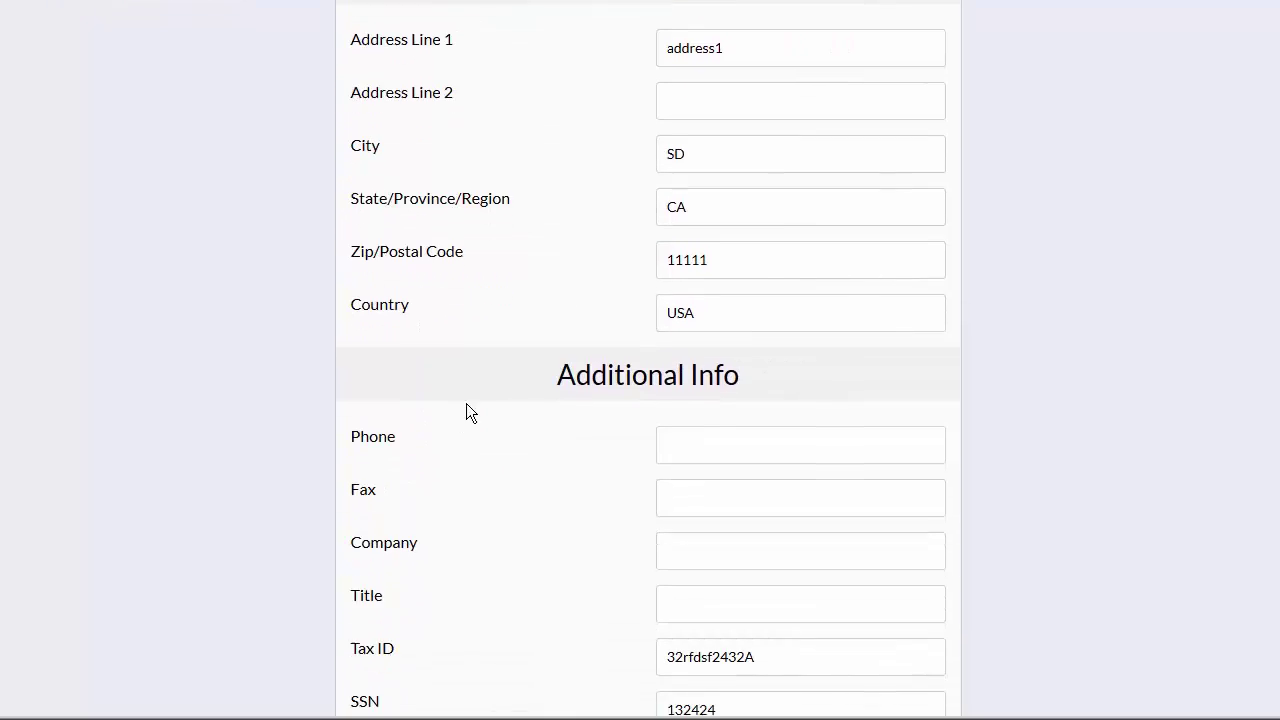
left_click_drag(517, 377, 636, 388)
scroll(478, 388, "up", 6)
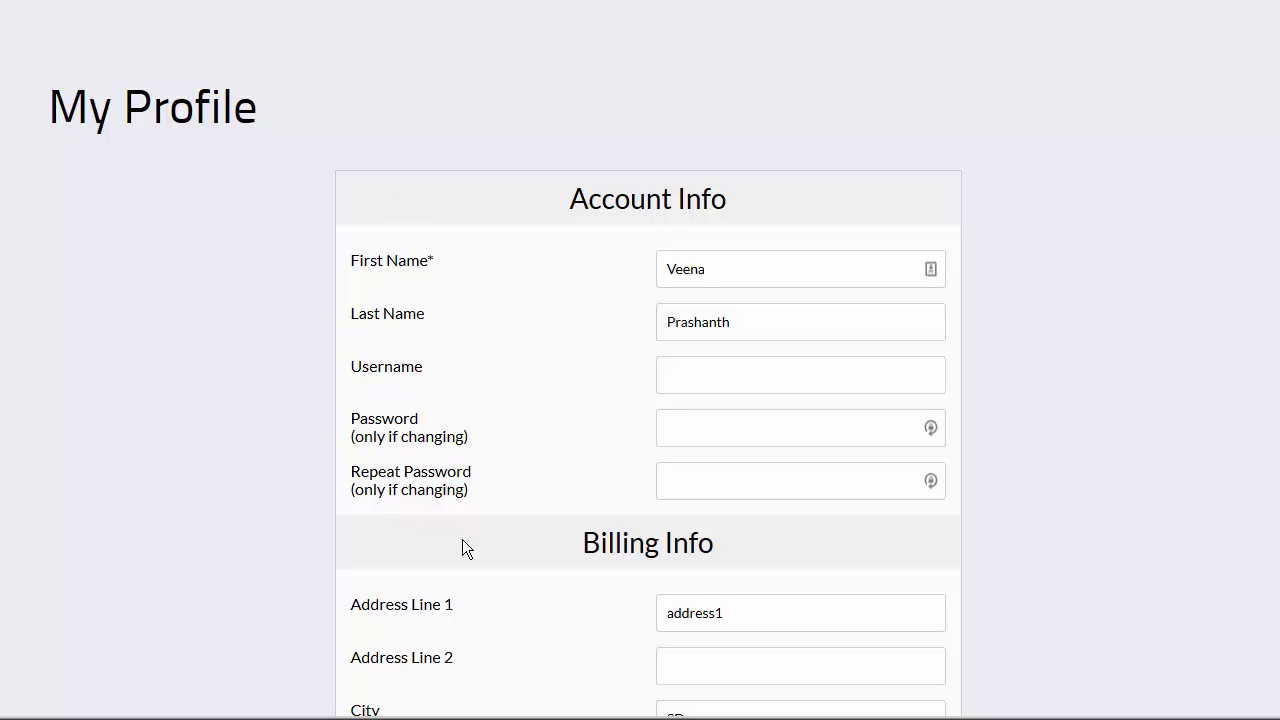
scroll(456, 547, "down", 2)
left_click_drag(357, 431, 483, 493)
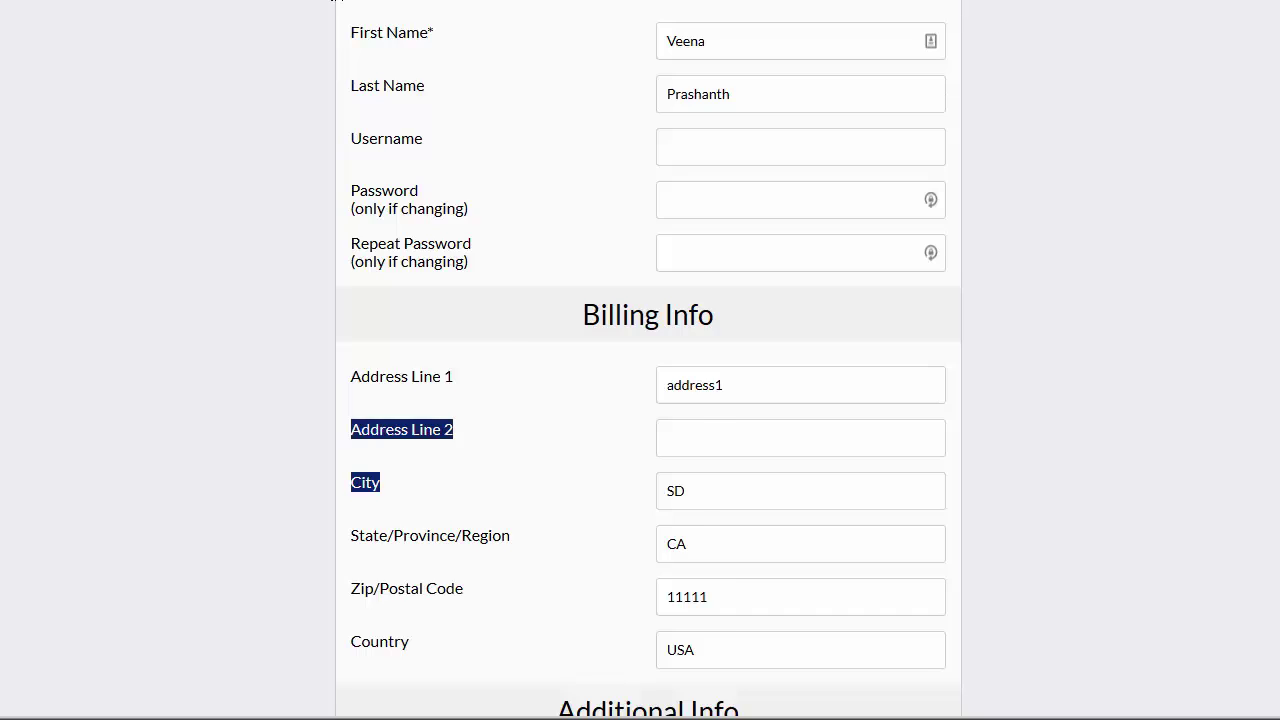
left_click(405, 2)
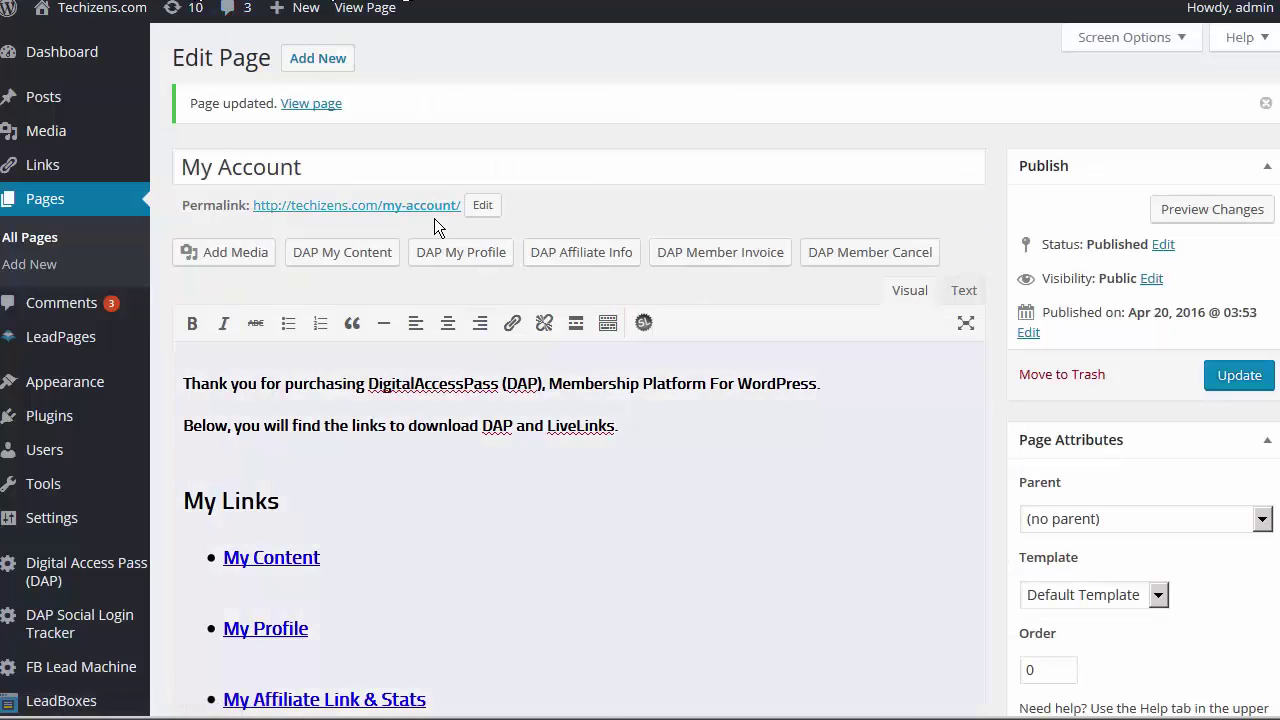
- Review the DAP My Profile shortcode generator options, then open Aff Details - OLD with %%AFFDETAILS%%
left_click(445, 252)
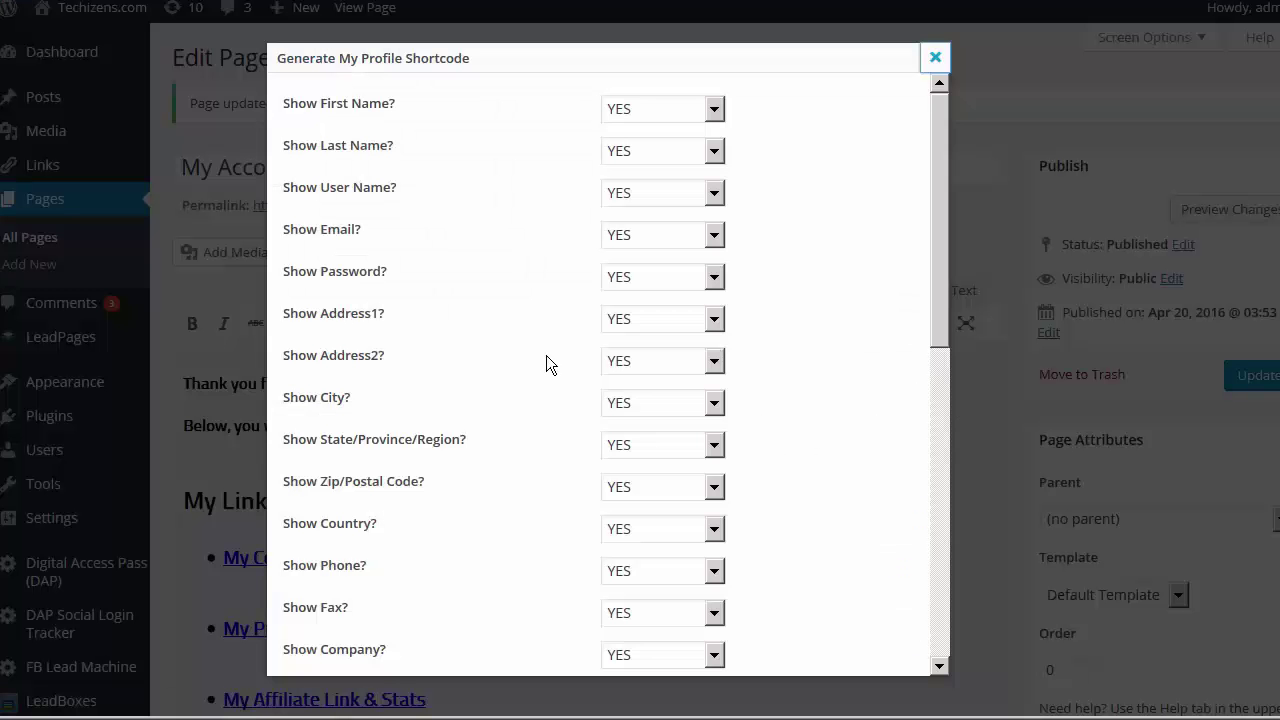
scroll(600, 250, "down", 2)
scroll(509, 283, "up", 3)
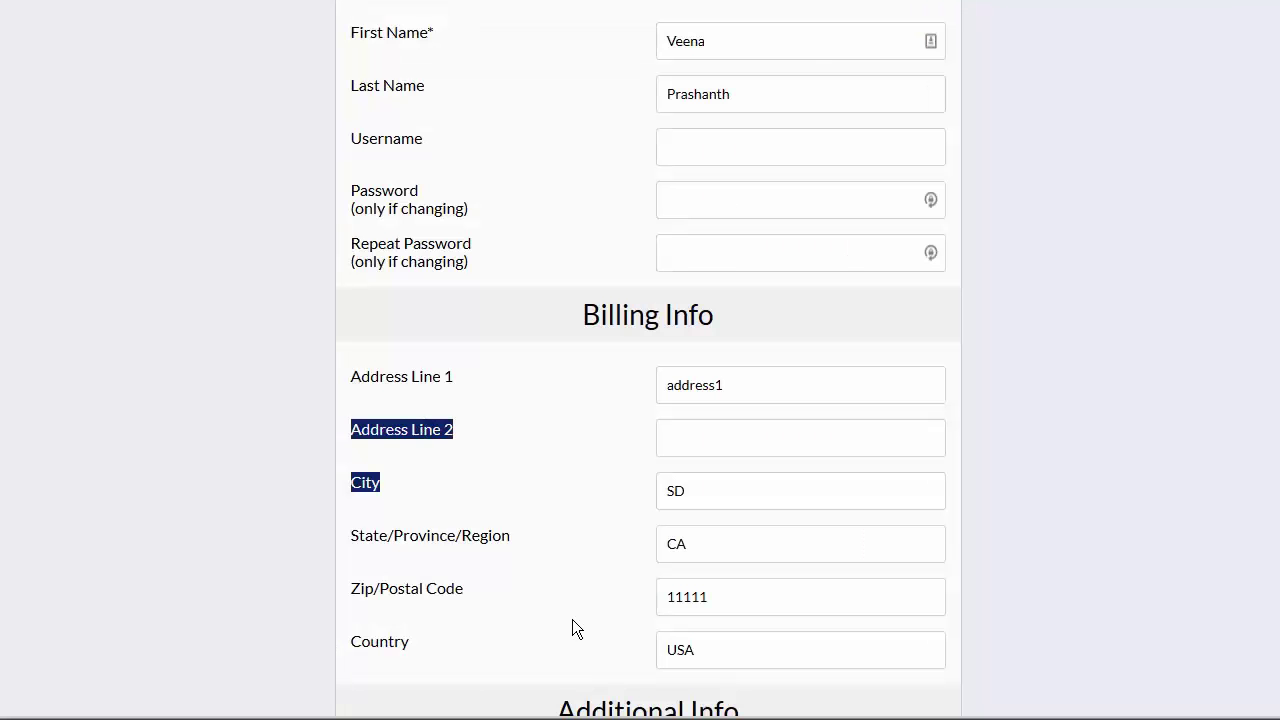
left_click(572, 626)
scroll(572, 626, "down", 7)
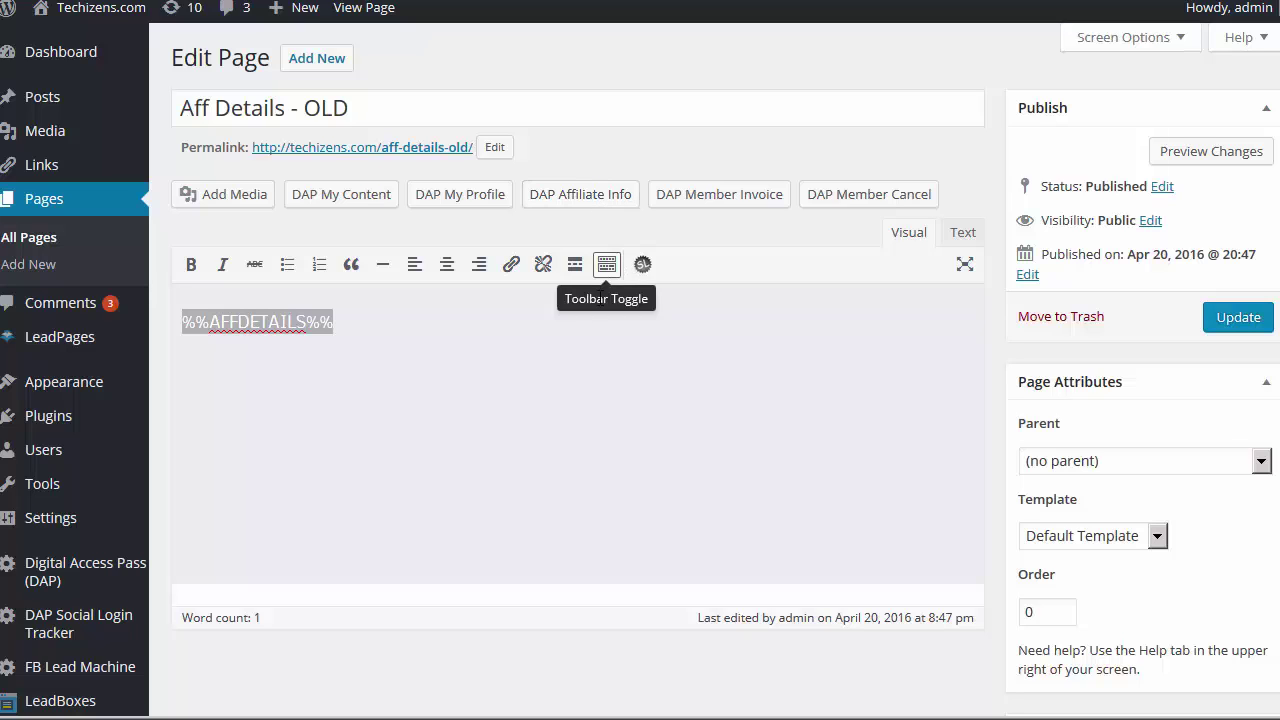
- Select the %%AFFDETAILS%% placeholder in the Aff Details - OLD page
left_click(446, 337)
left_click_drag(435, 335, 164, 325)
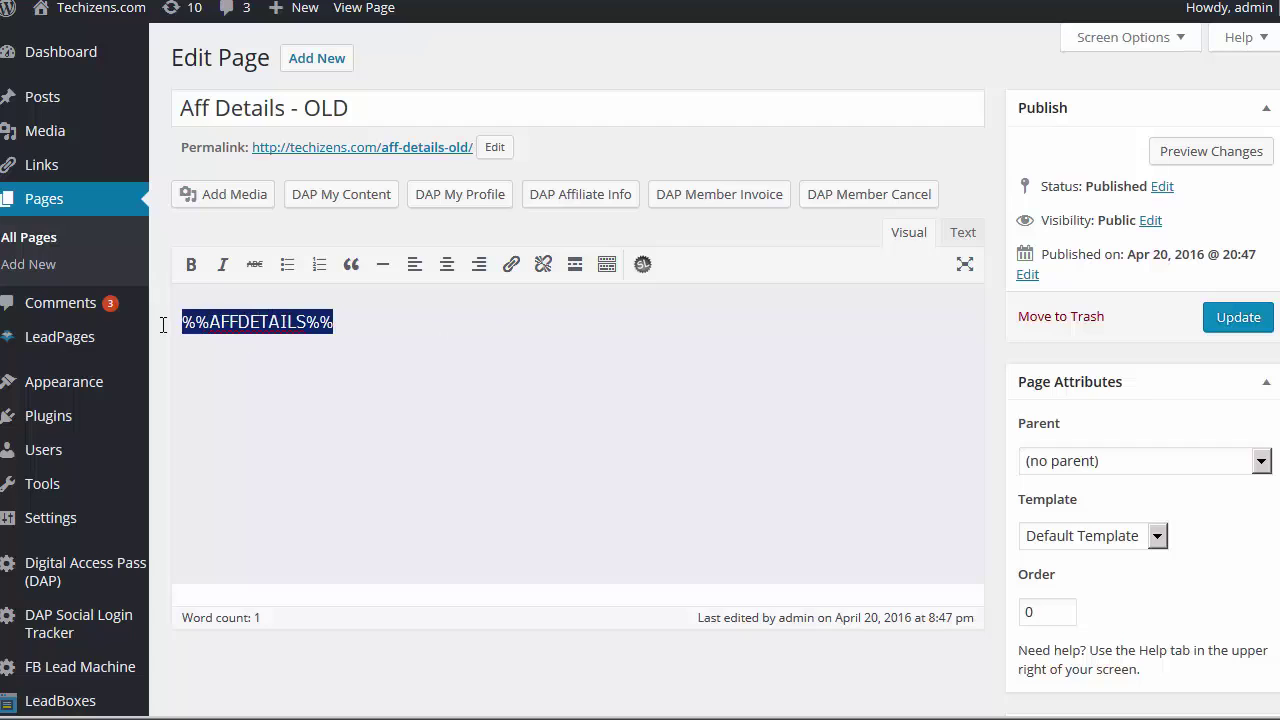
left_click(278, 350)
left_click_drag(349, 337, 135, 330)
- Review the Aff Info – OLD page preview, then go back to edit My Affiliate Link & Stats
key("ctrl+Tab")
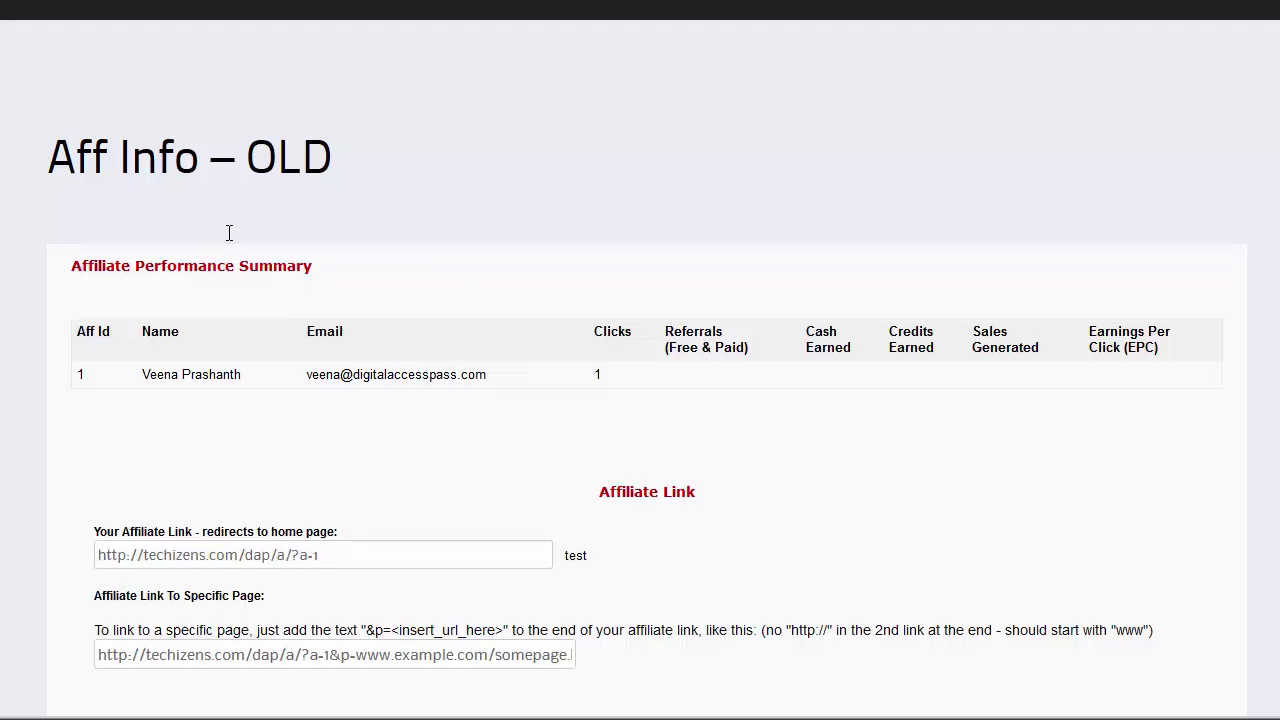
scroll(229, 234, "down", 2)
scroll(106, 109, "down", 2)
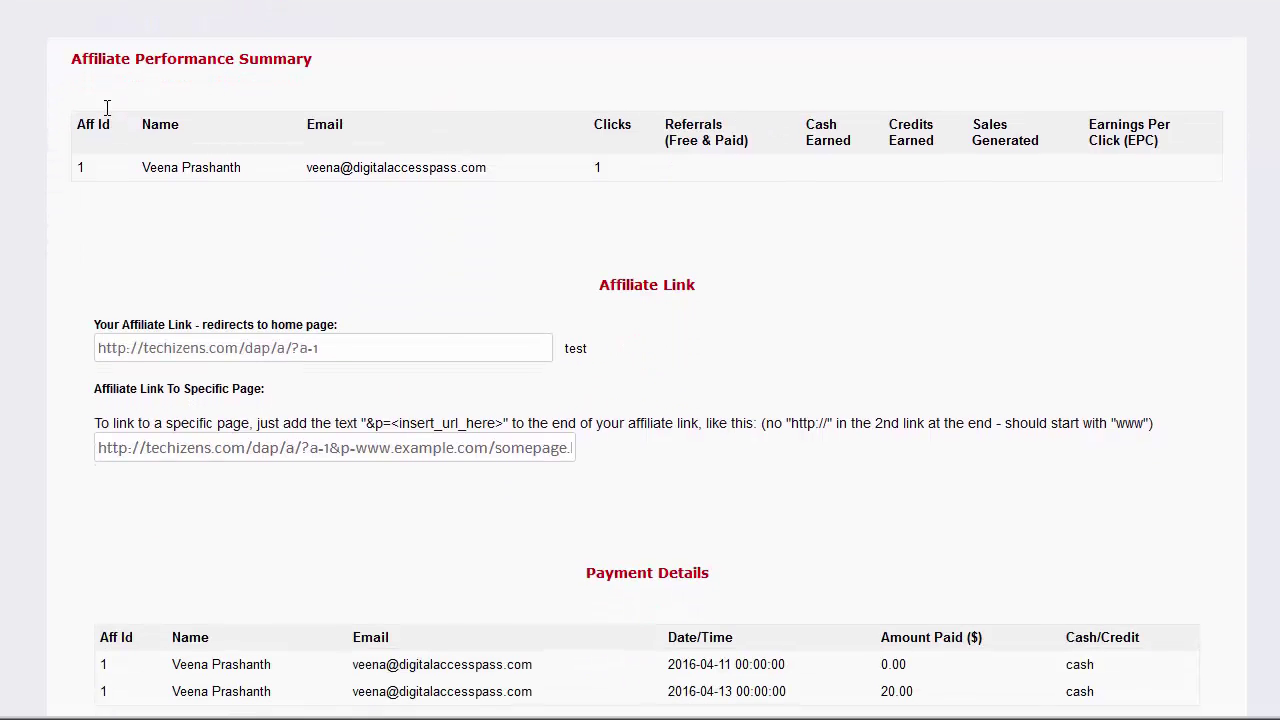
left_click_drag(71, 45, 312, 45)
scroll(340, 350, "down", 4)
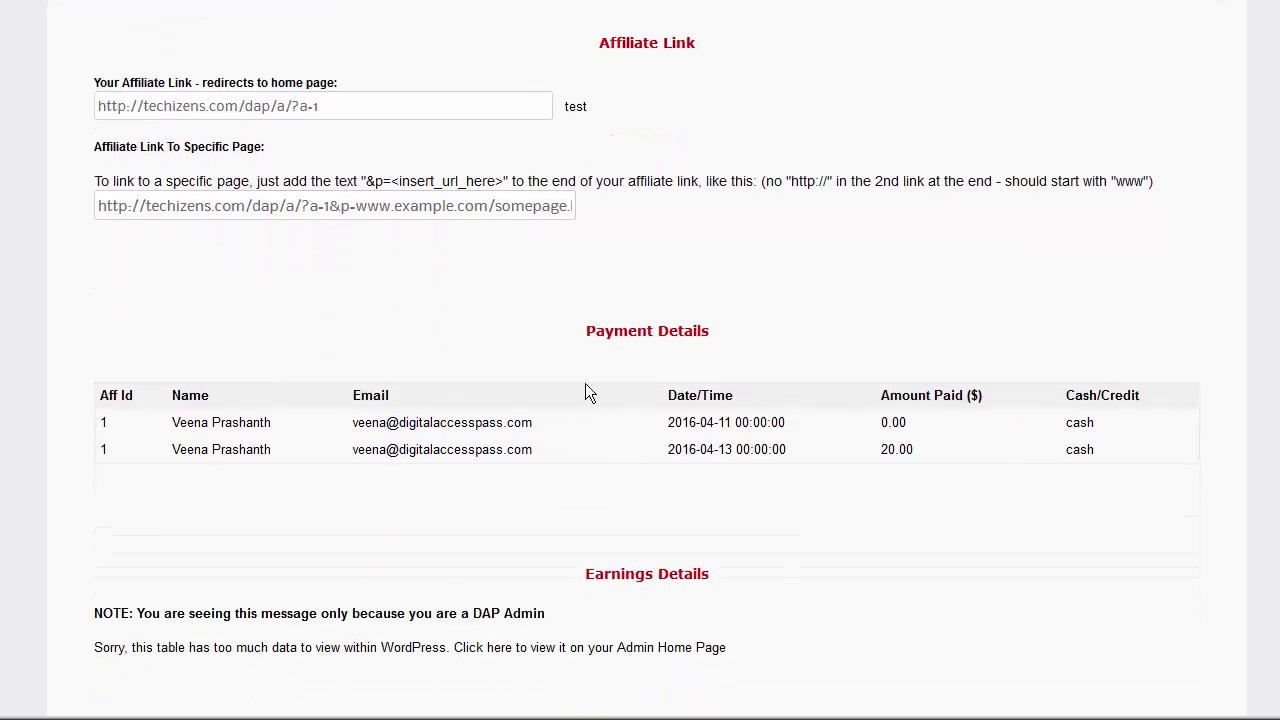
left_click_drag(584, 574, 736, 586)
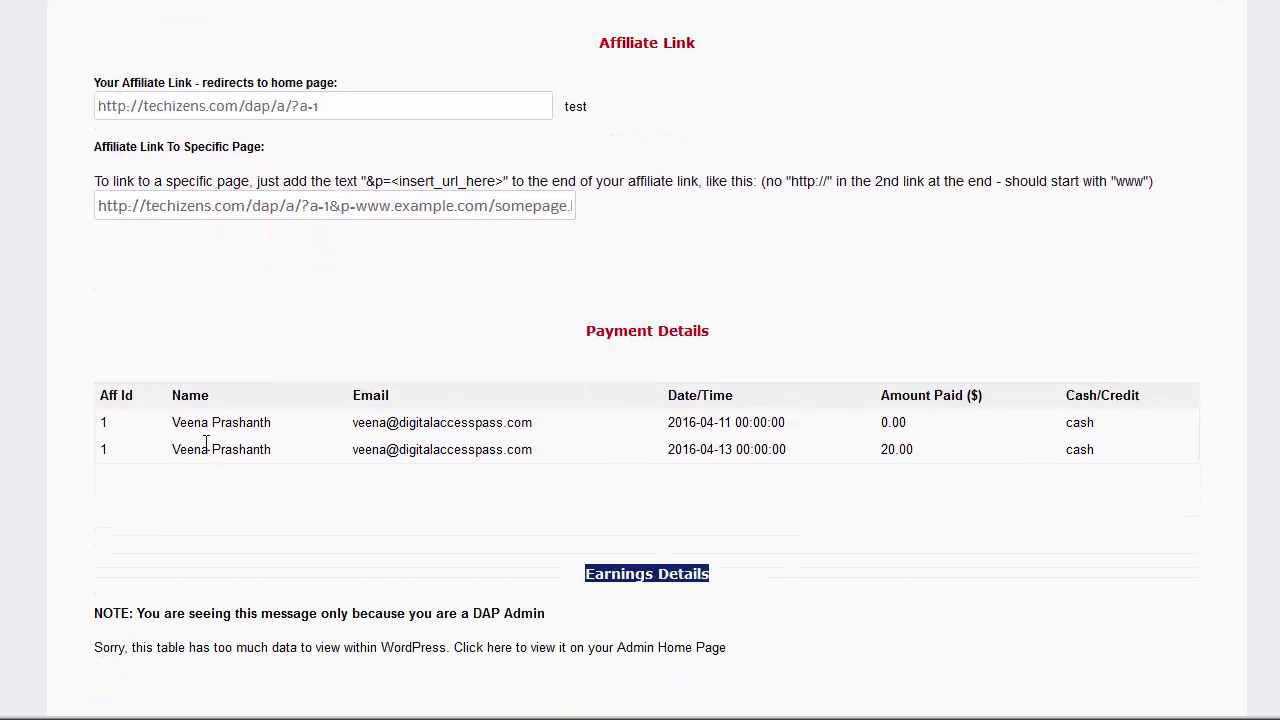
scroll(306, 460, "down", 3)
scroll(306, 455, "up", 5)
scroll(306, 449, "down", 9)
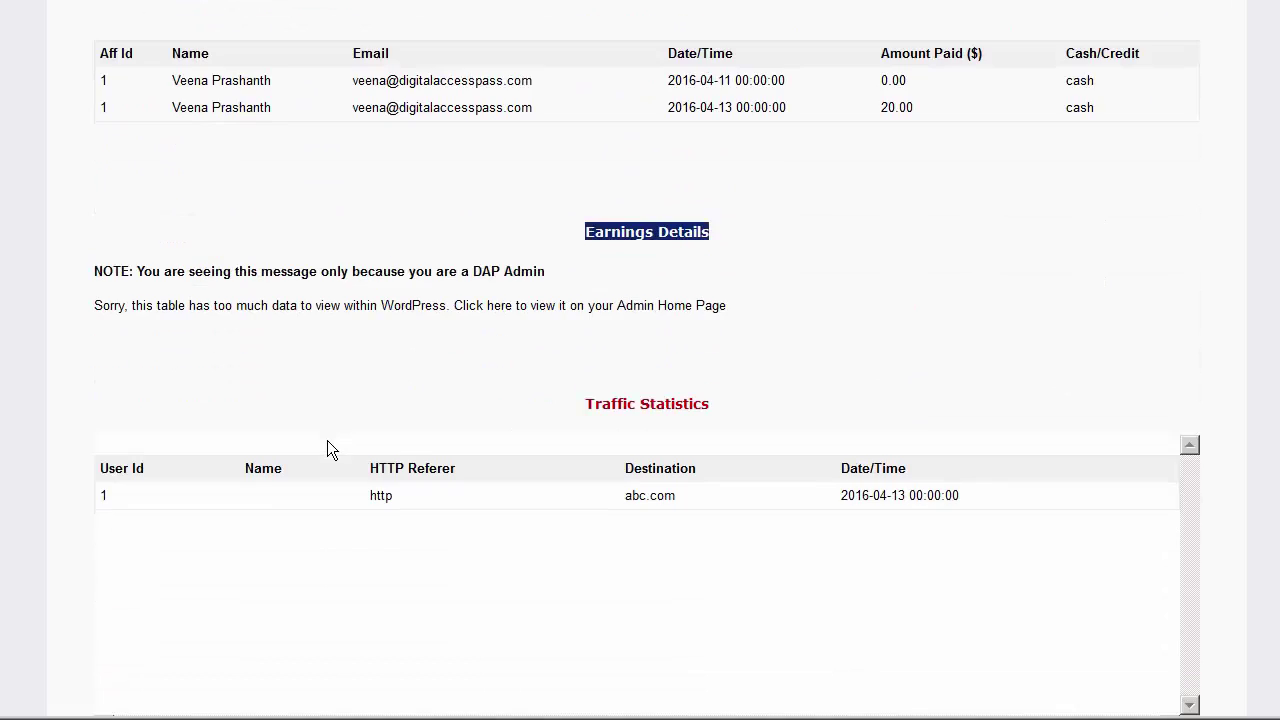
scroll(327, 440, "up", 14)
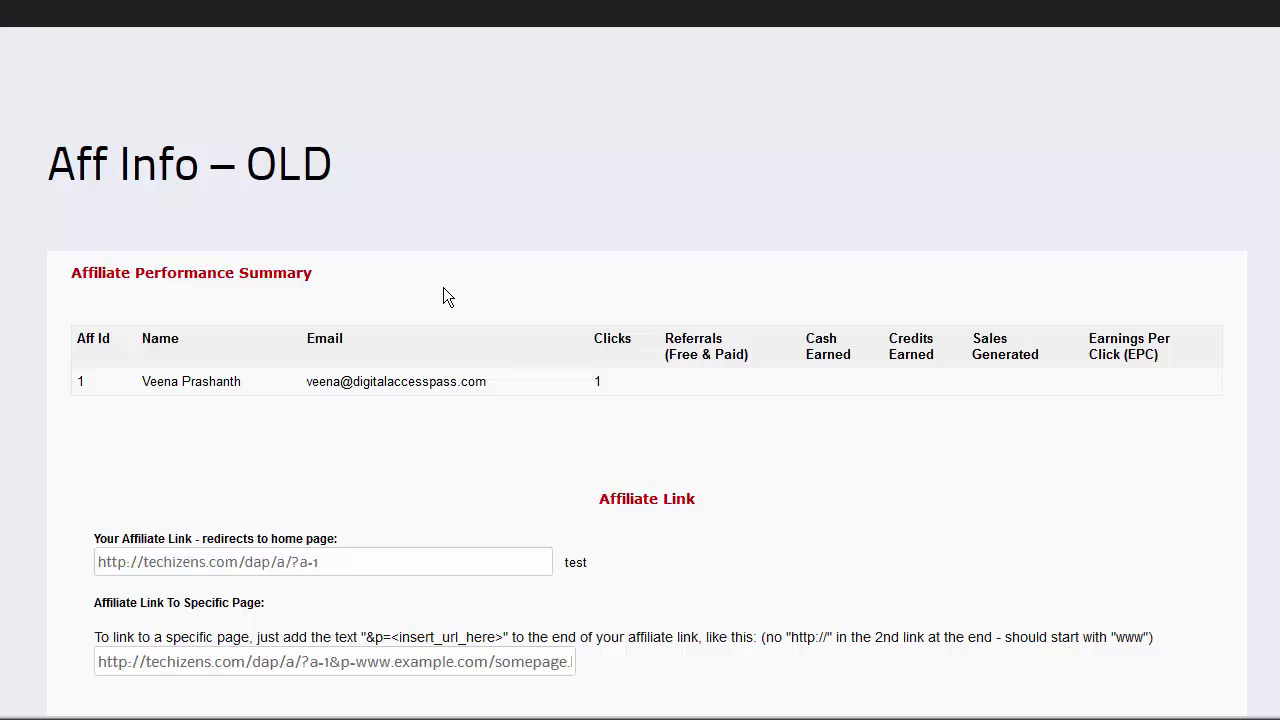
scroll(443, 290, "down", 2)
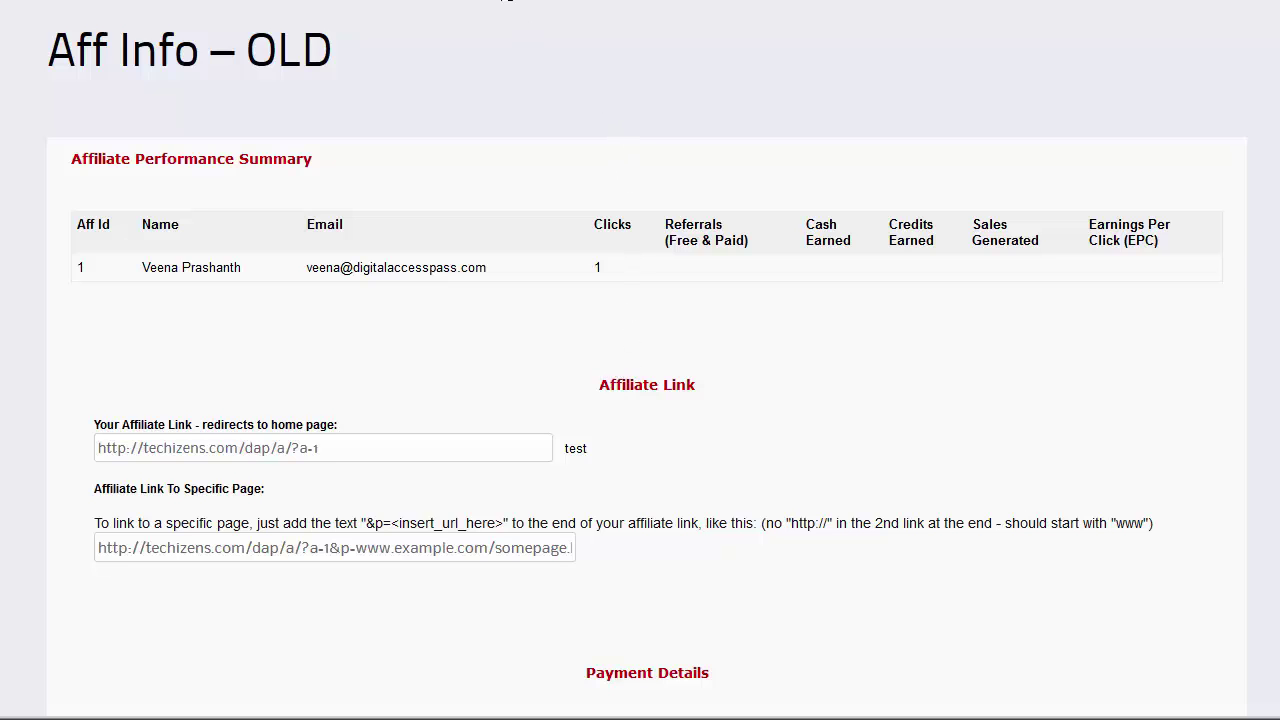
key("alt+Tab")
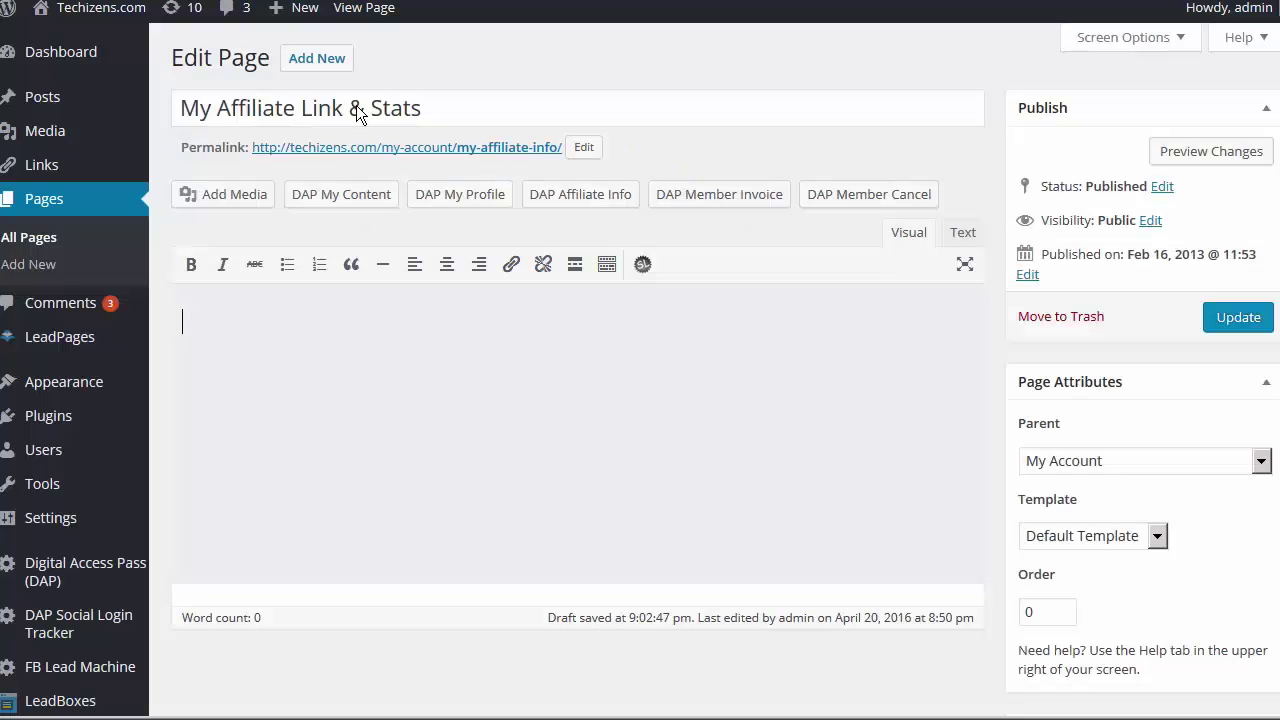
- Insert the [DAPAffiliateInfo] shortcode into the My Affiliate Link & Stats page and check its text
left_click(587, 204)
left_click_drag(417, 337, 82, 302)
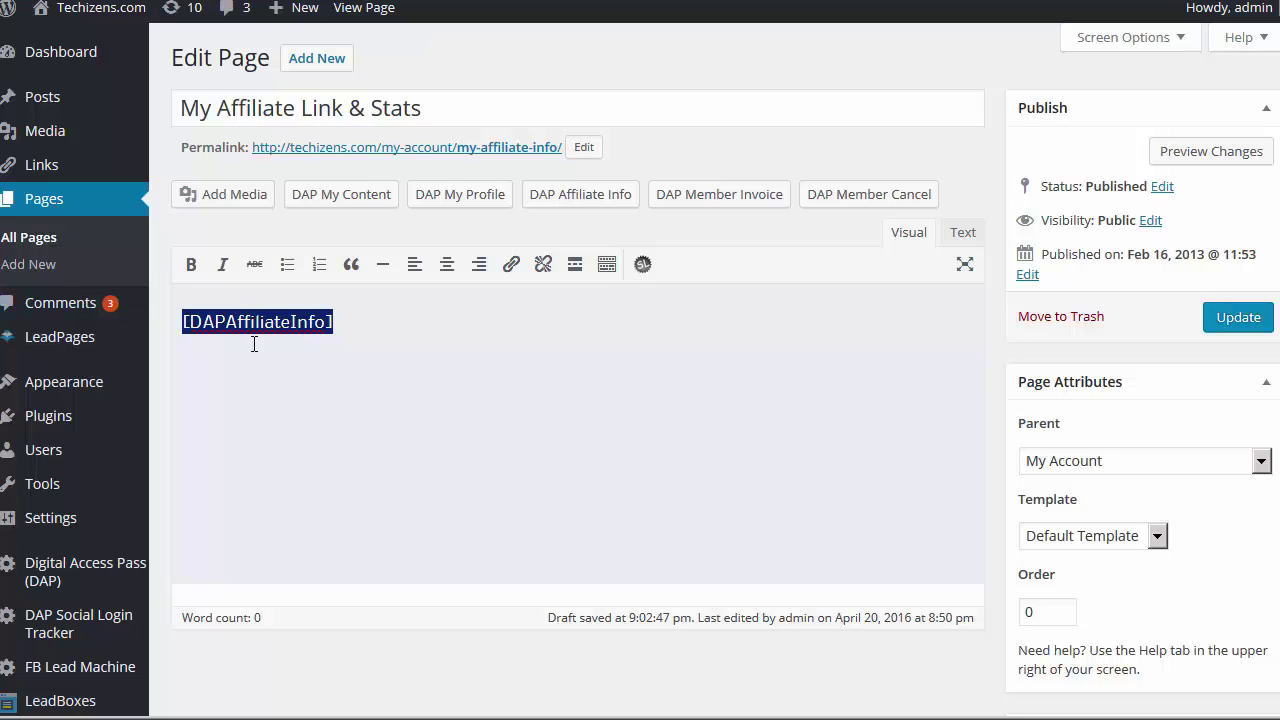
left_click(324, 322)
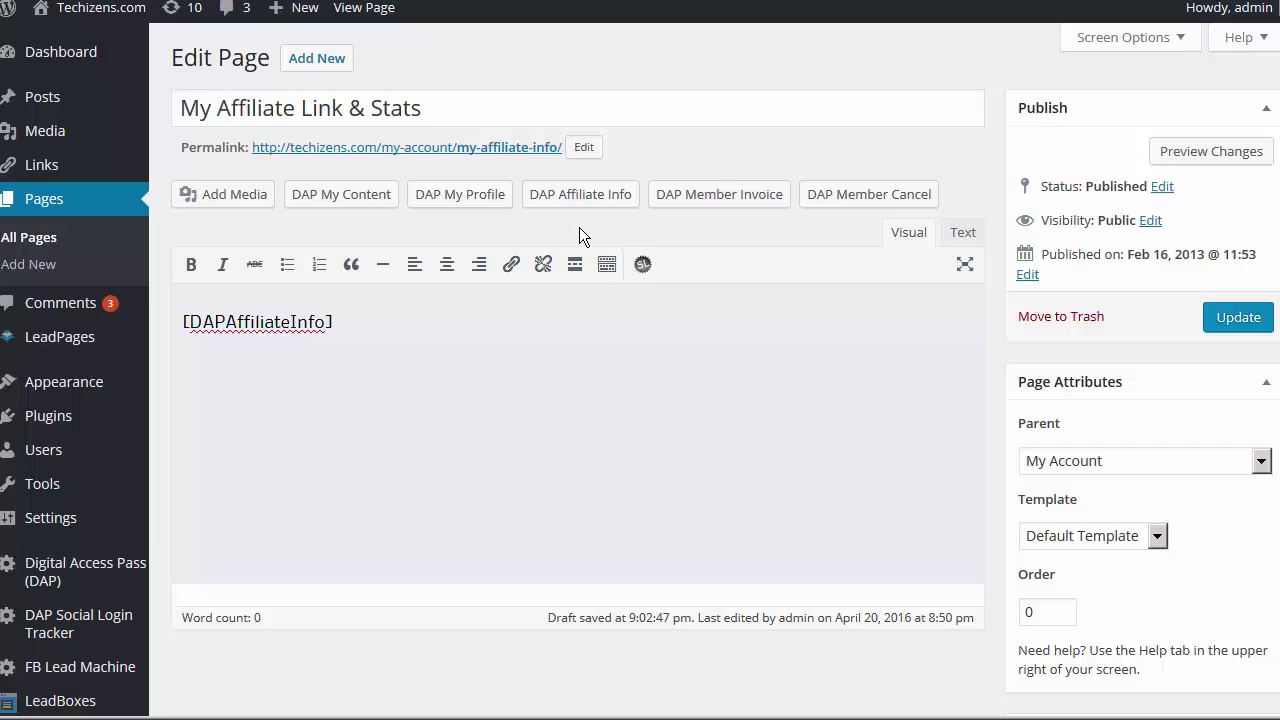
triple_click(255, 322)
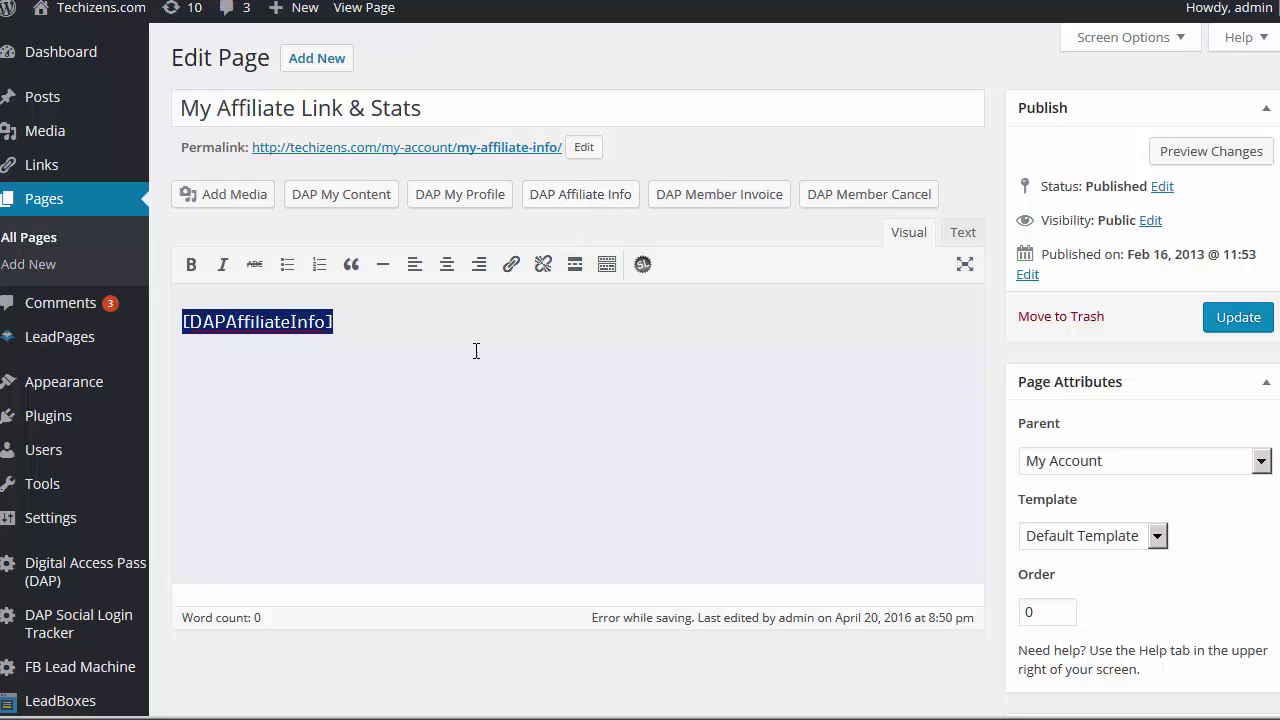
left_click_drag(388, 316, 249, 333)
left_click(608, 362)
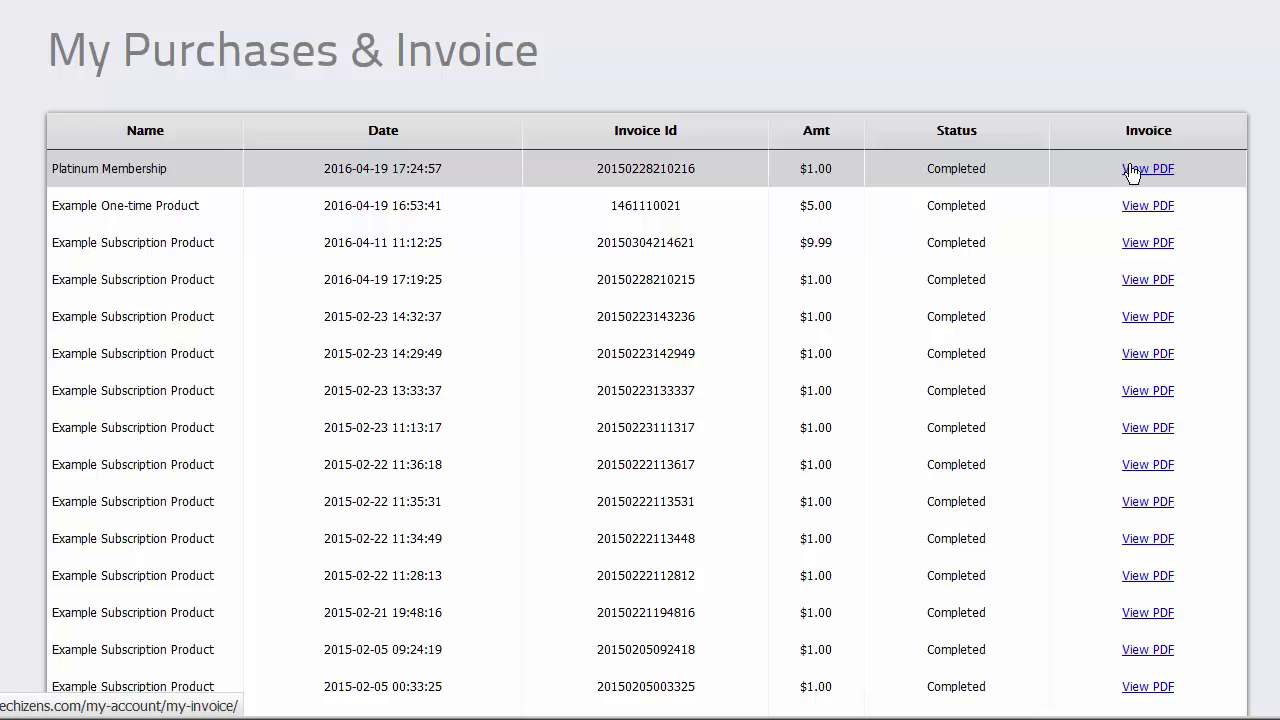
- Open the first purchase's PDF invoice, then bring up the DAP Member Invoice shortcode popup
left_click(1131, 170)
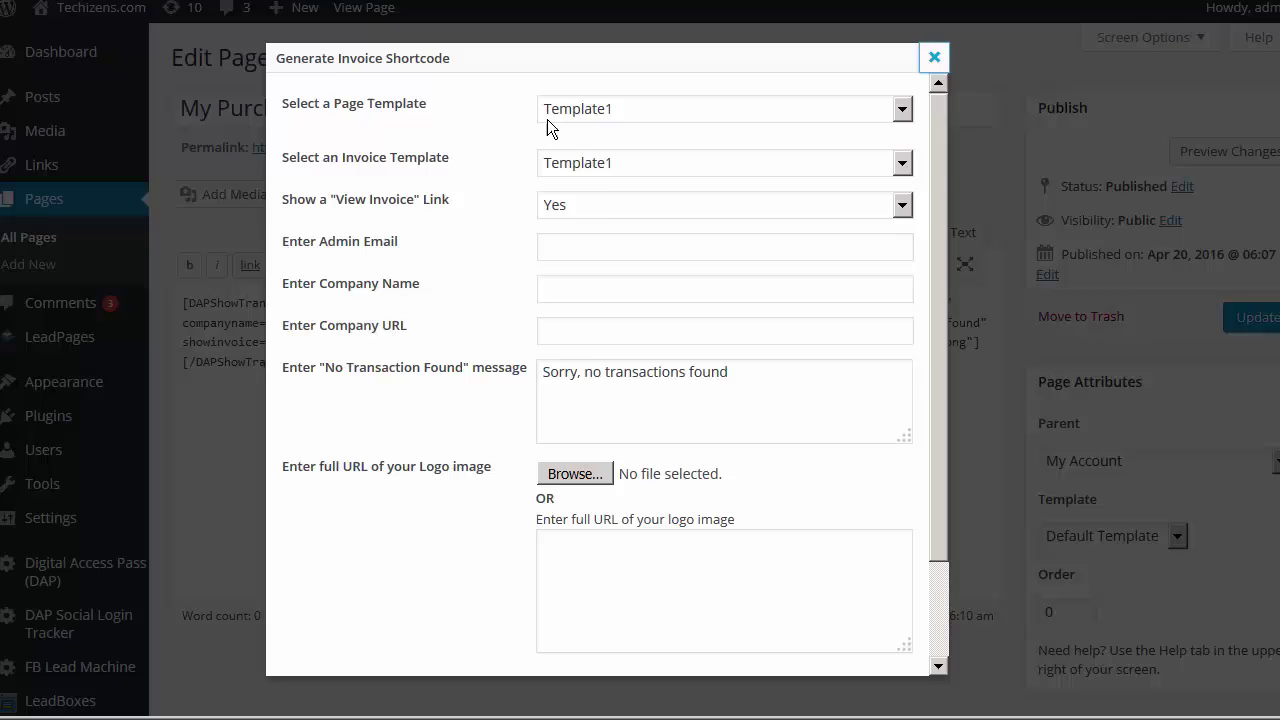
left_click(590, 163)
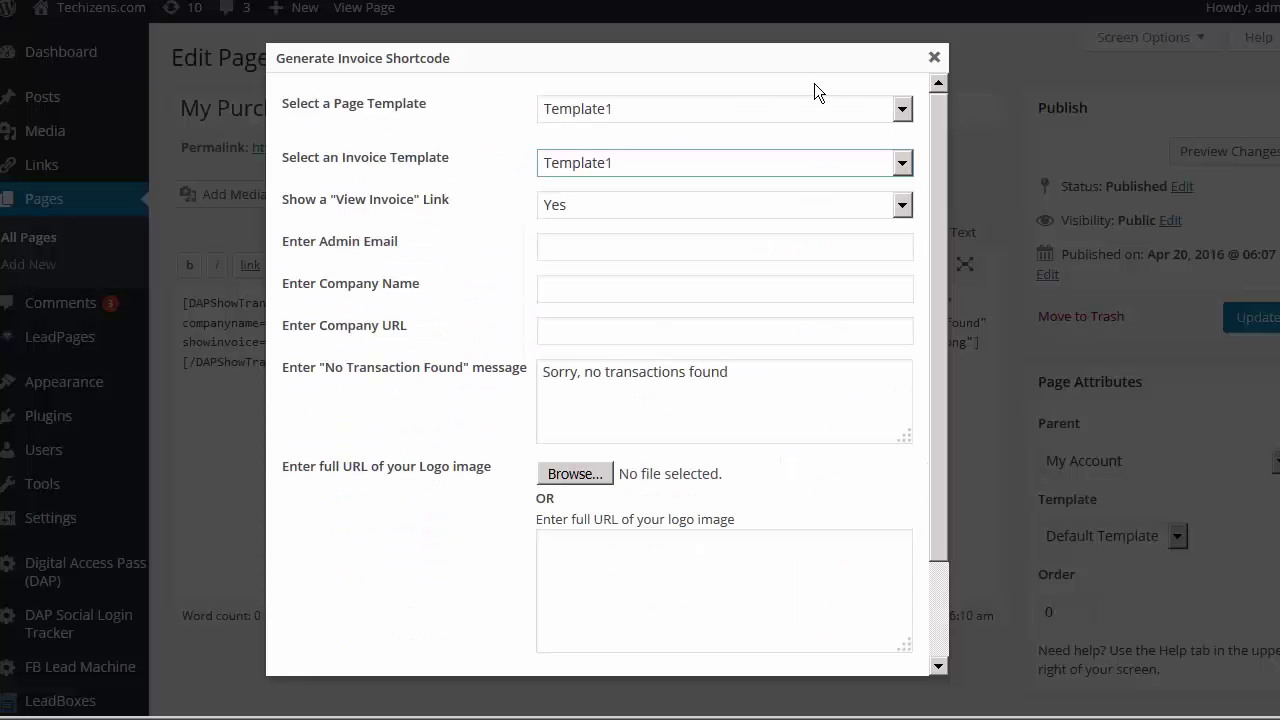
- Reopen the invoice shortcode popup and keep Template1 for both page and invoice templates
left_click(934, 57)
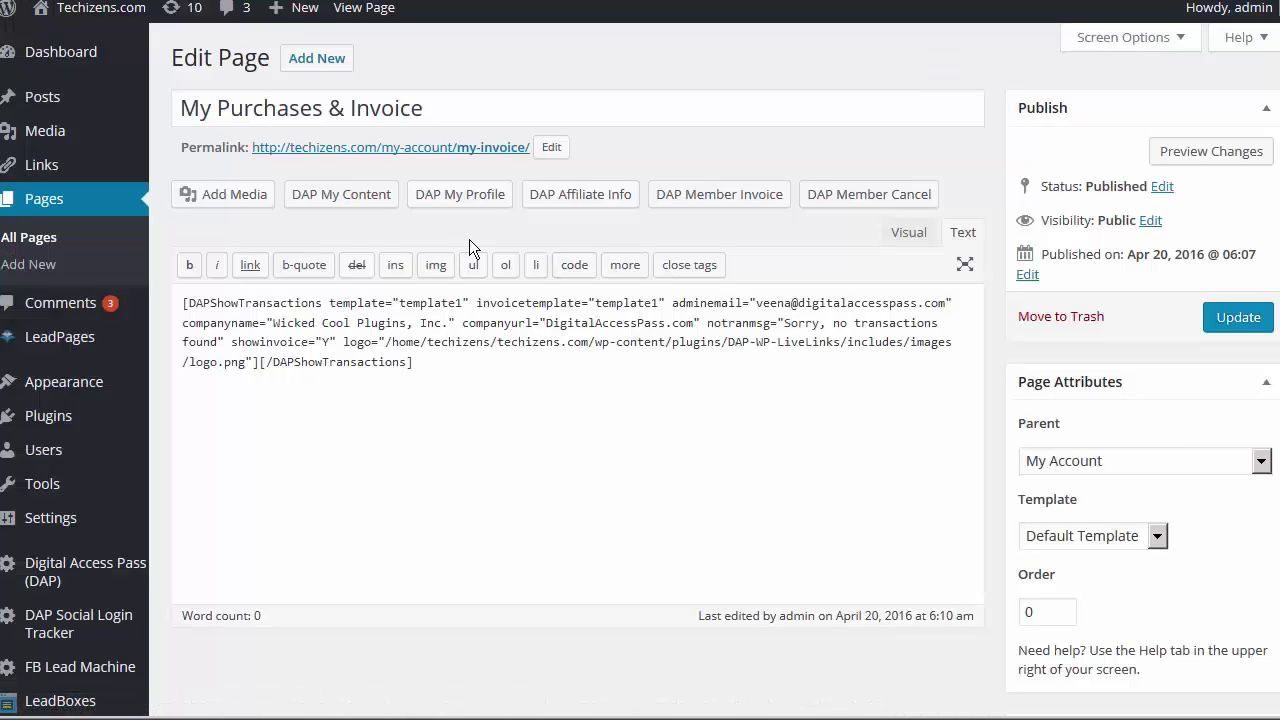
left_click(689, 203)
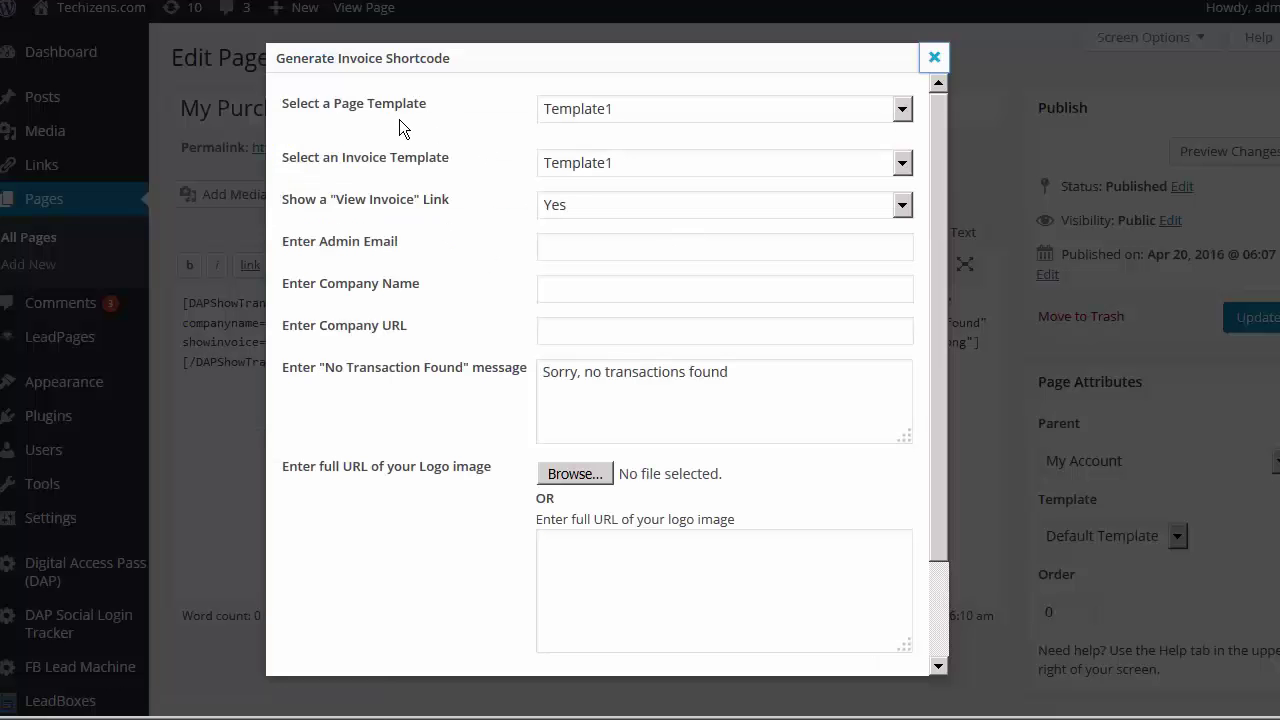
left_click(565, 108)
left_click(565, 133)
left_click(557, 173)
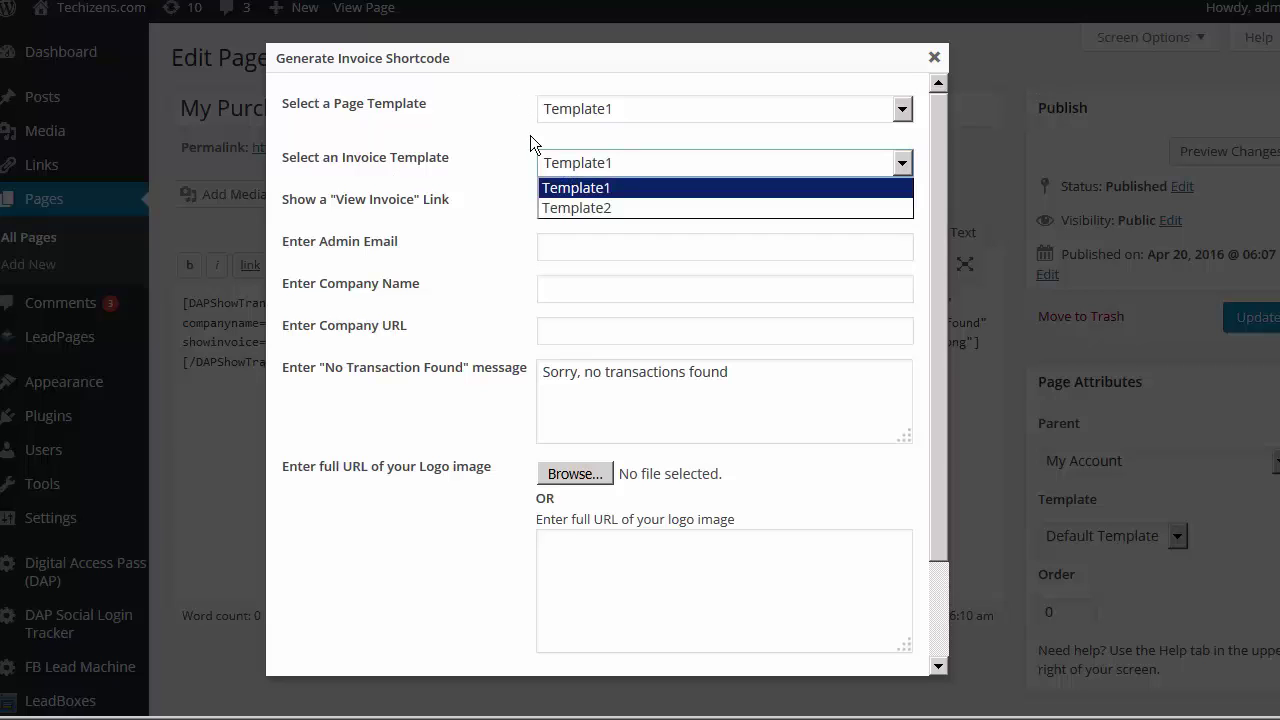
triple_click(499, 143)
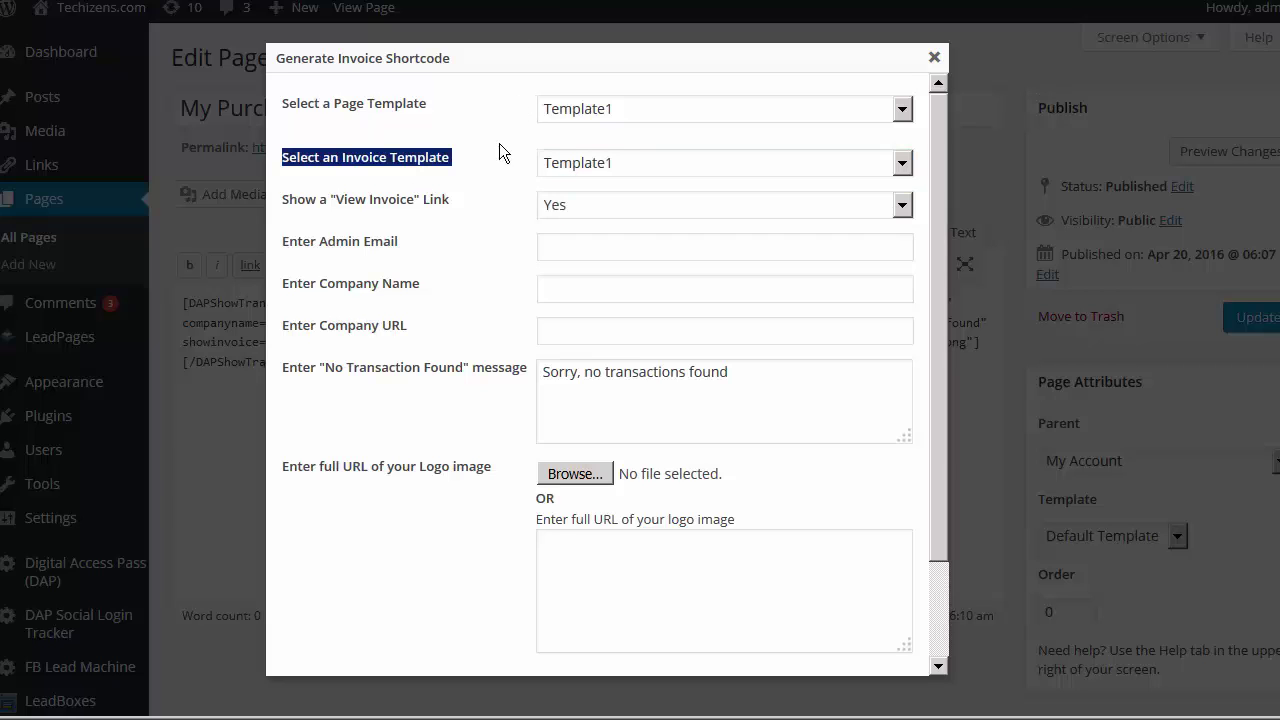
left_click(411, 246)
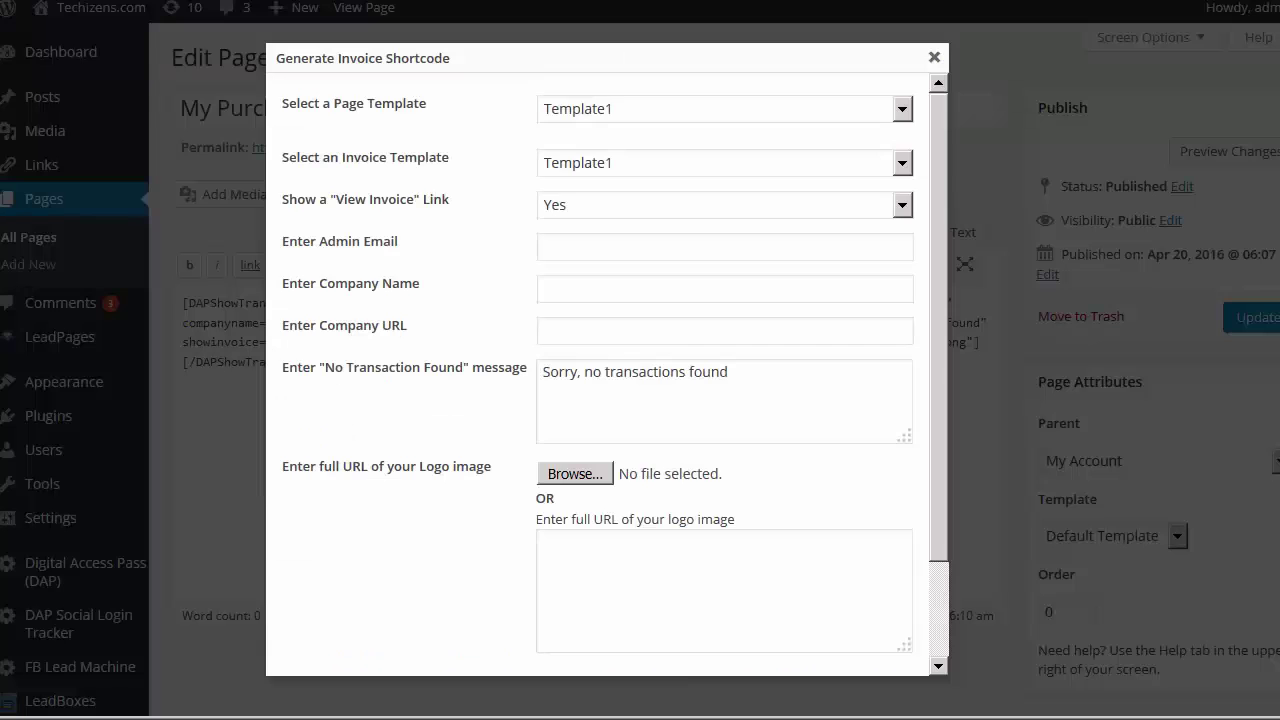
- Generate the invoice shortcode into My Purchases & Invoice and select the inserted shortcode text
scroll(472, 387, "down", 1)
scroll(472, 396, "down", 1)
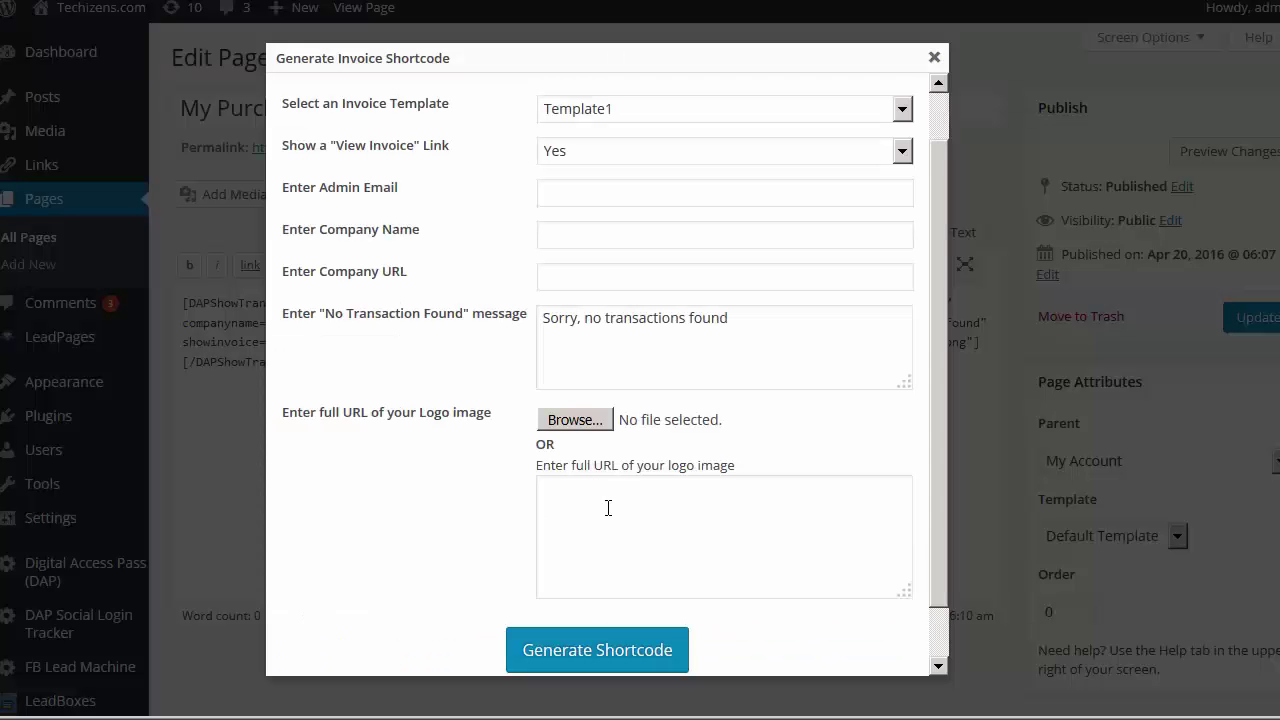
left_click(596, 498)
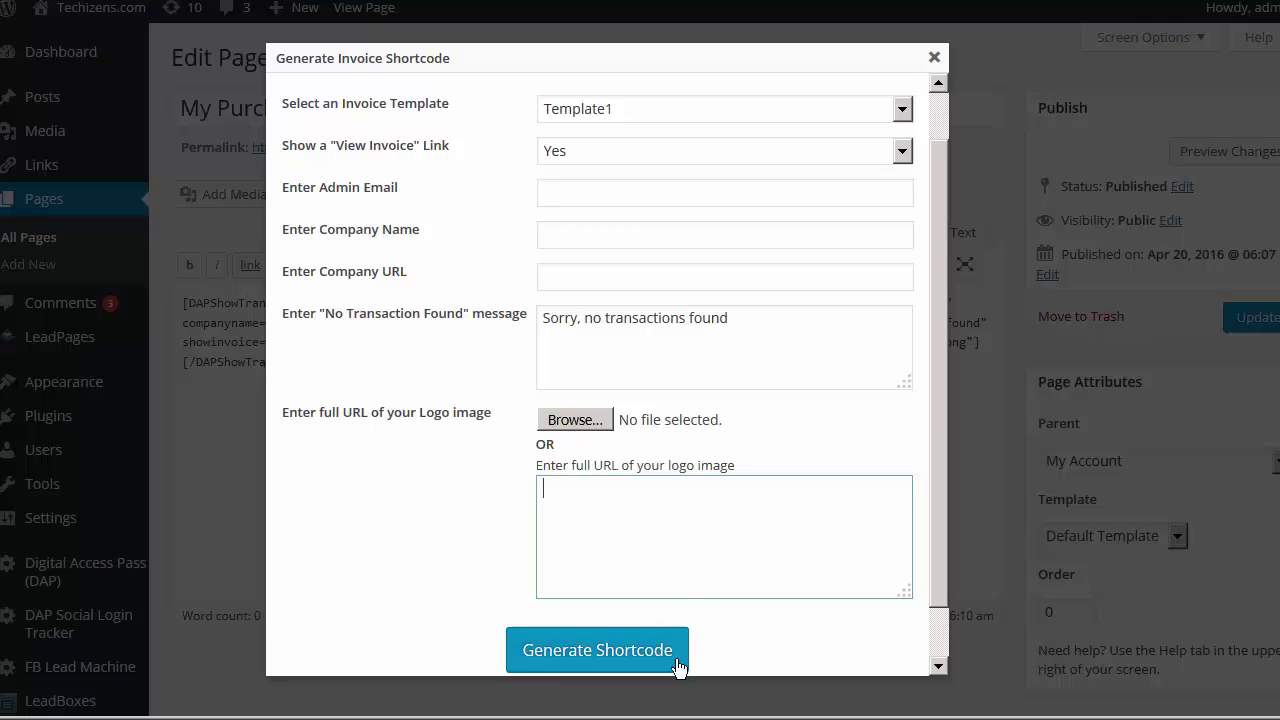
left_click(934, 58)
left_click_drag(412, 362, 60, 300)
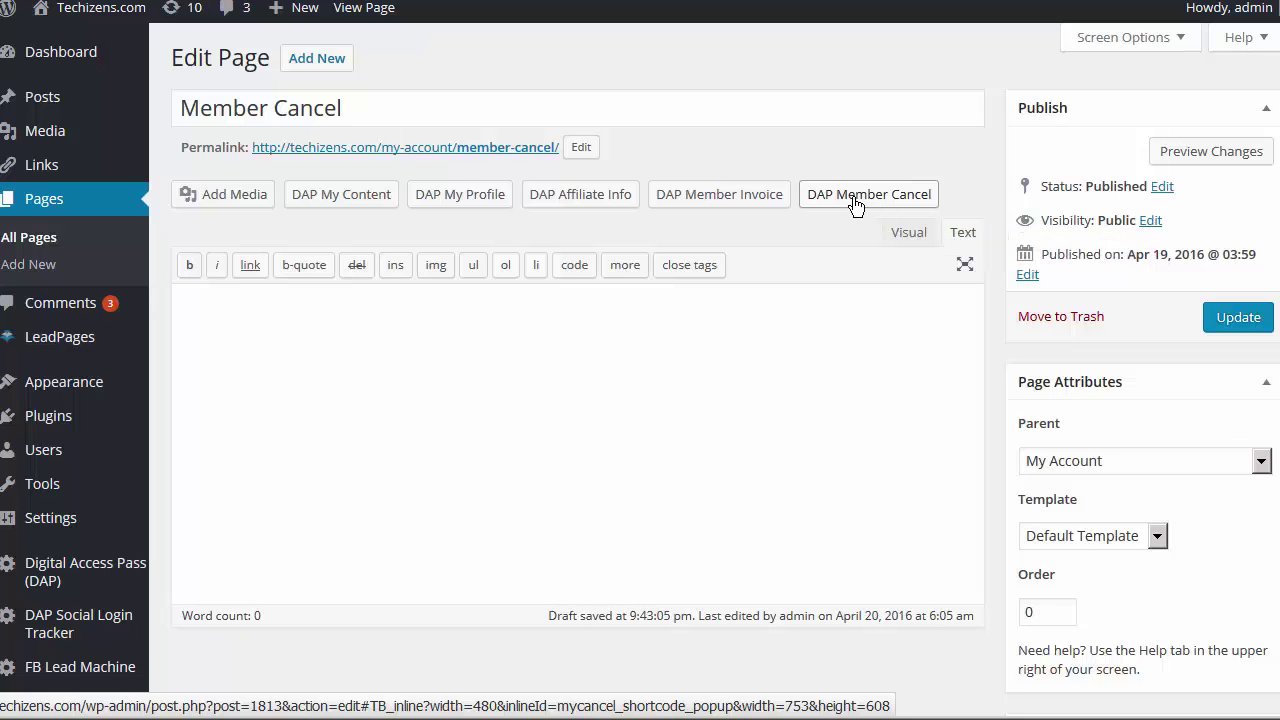
- Open the Member Cancel shortcode generator, keeping Show All Transactions, Show Cancel Yes, Template1, Product ALL
left_click(836, 202)
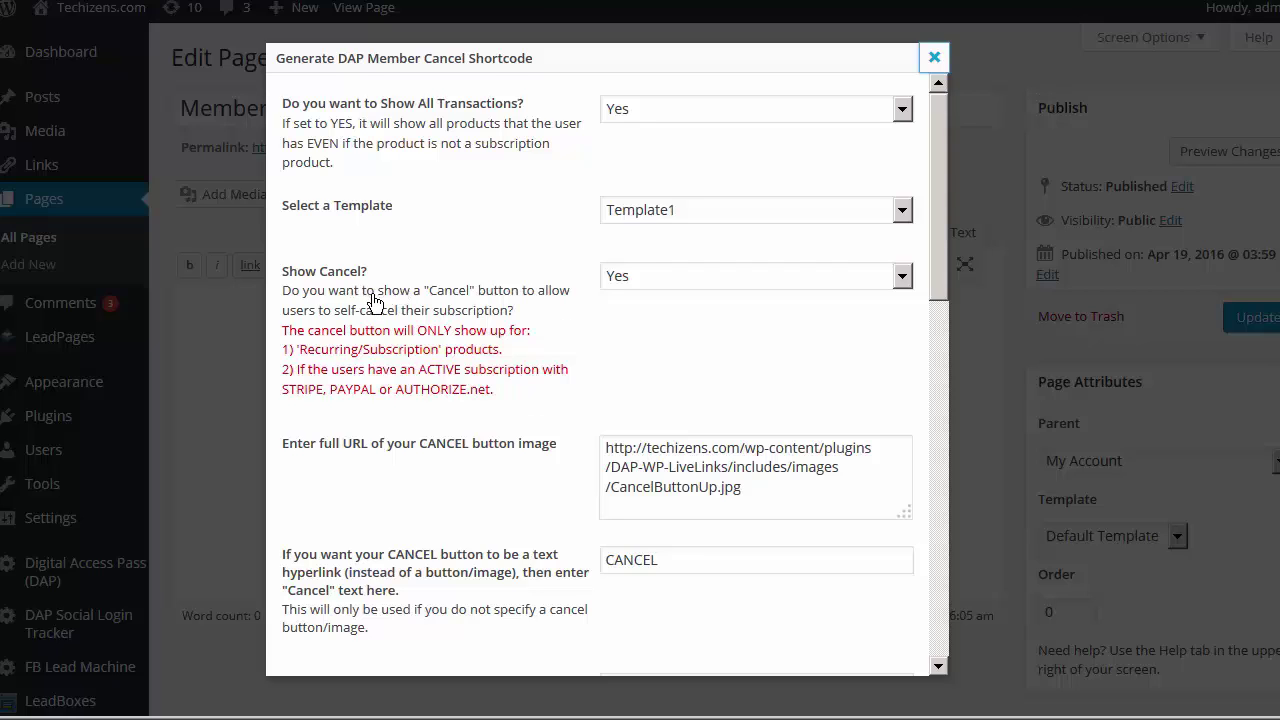
scroll(375, 301, "down", 1)
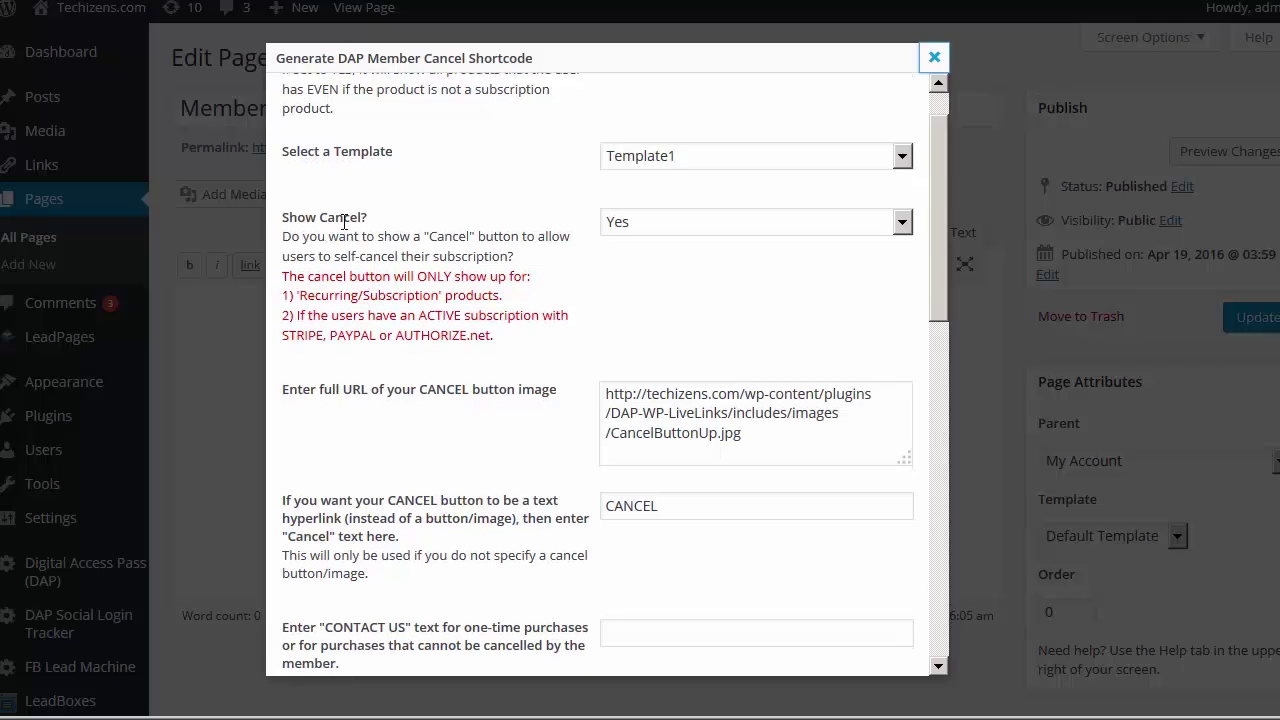
scroll(412, 345, "down", 2)
scroll(415, 378, "down", 3)
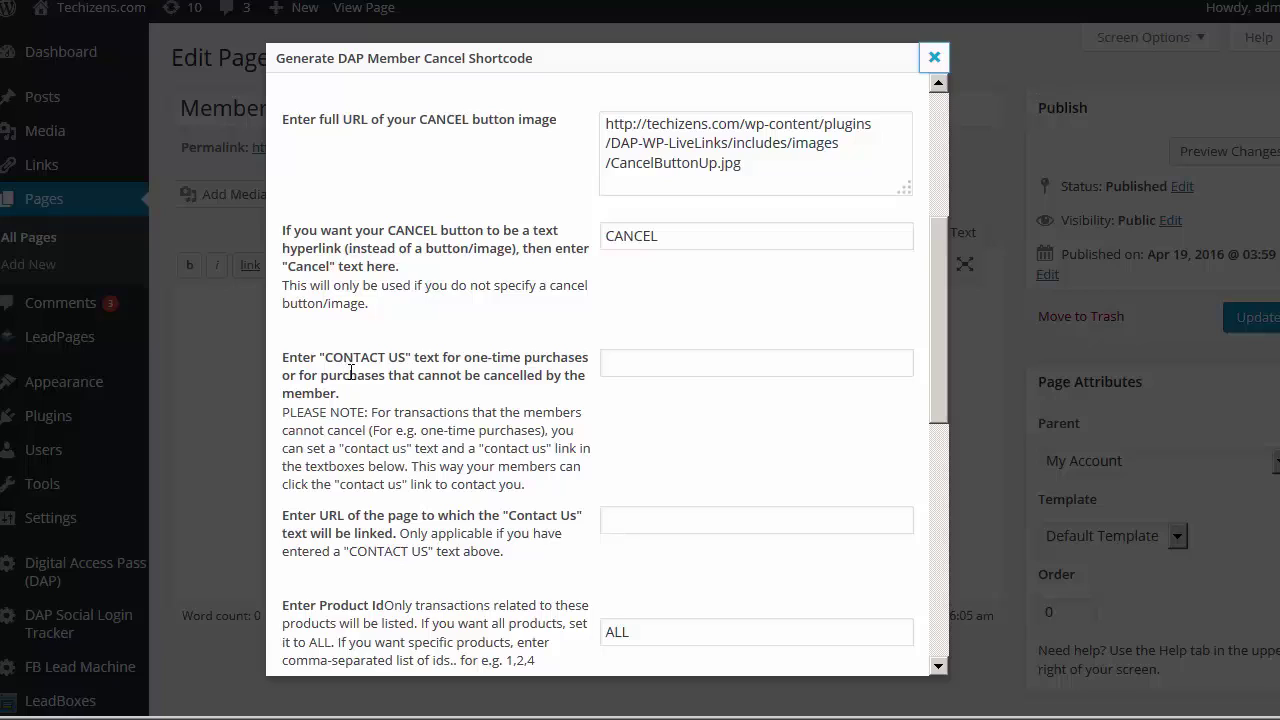
left_click(624, 369)
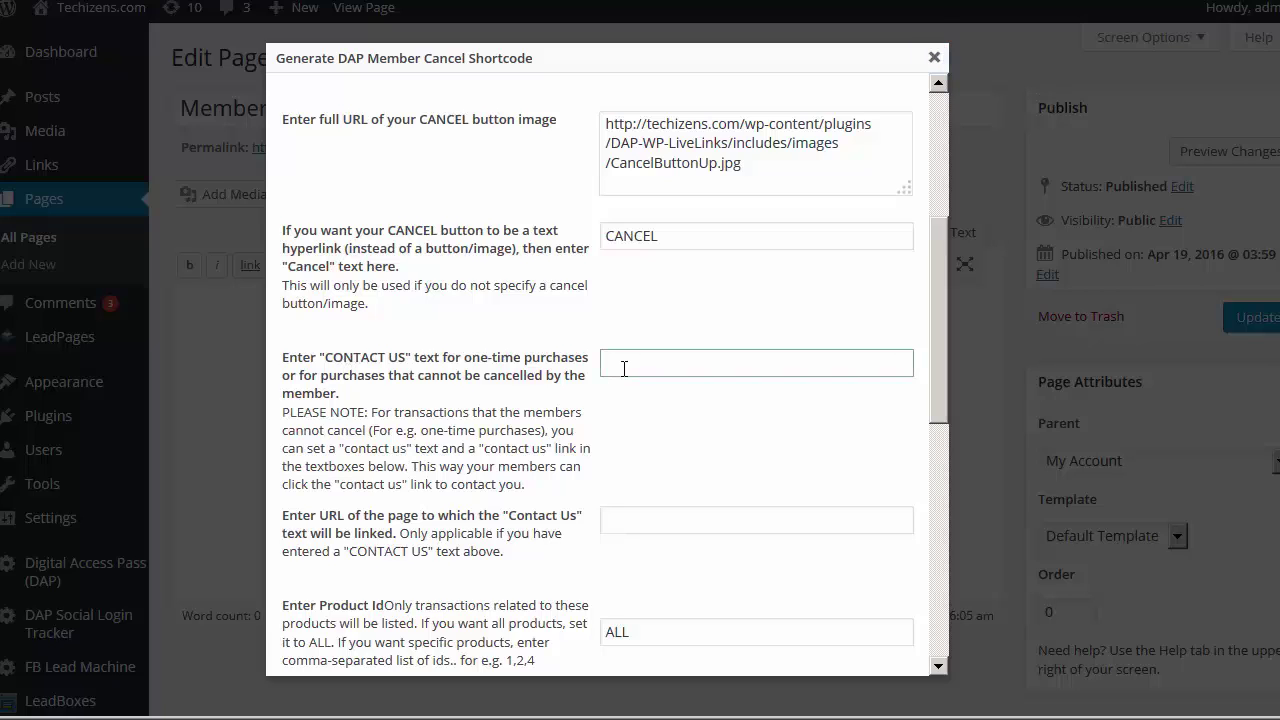
type("Contact Us")
left_click(650, 516)
left_click_drag(693, 371, 378, 350)
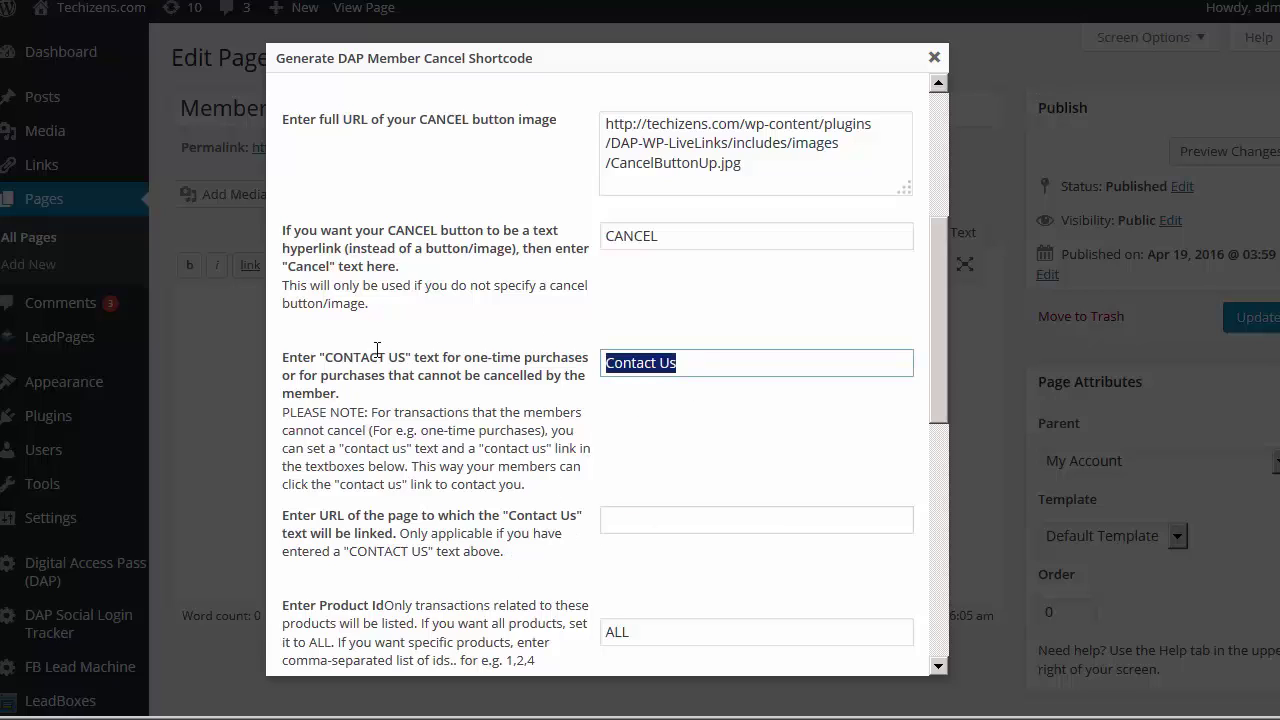
left_click(614, 513)
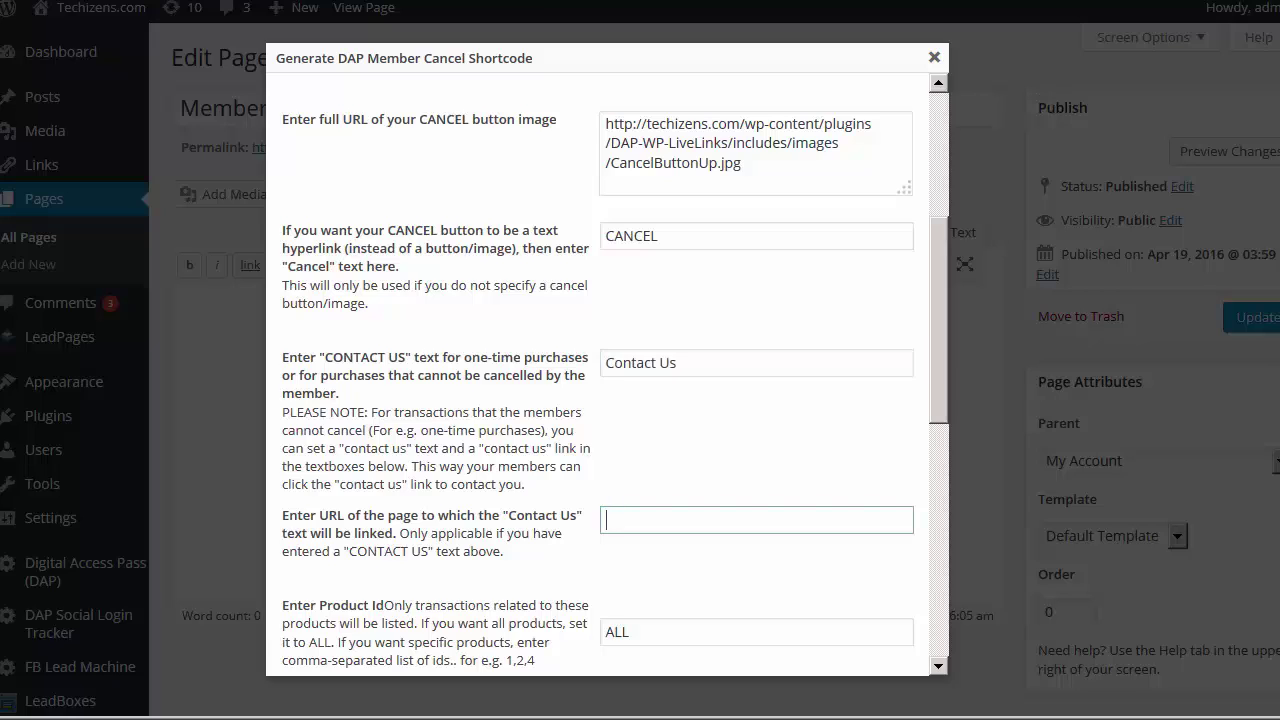
left_click(637, 528)
type("http://techizens.com")
type("/contactus")
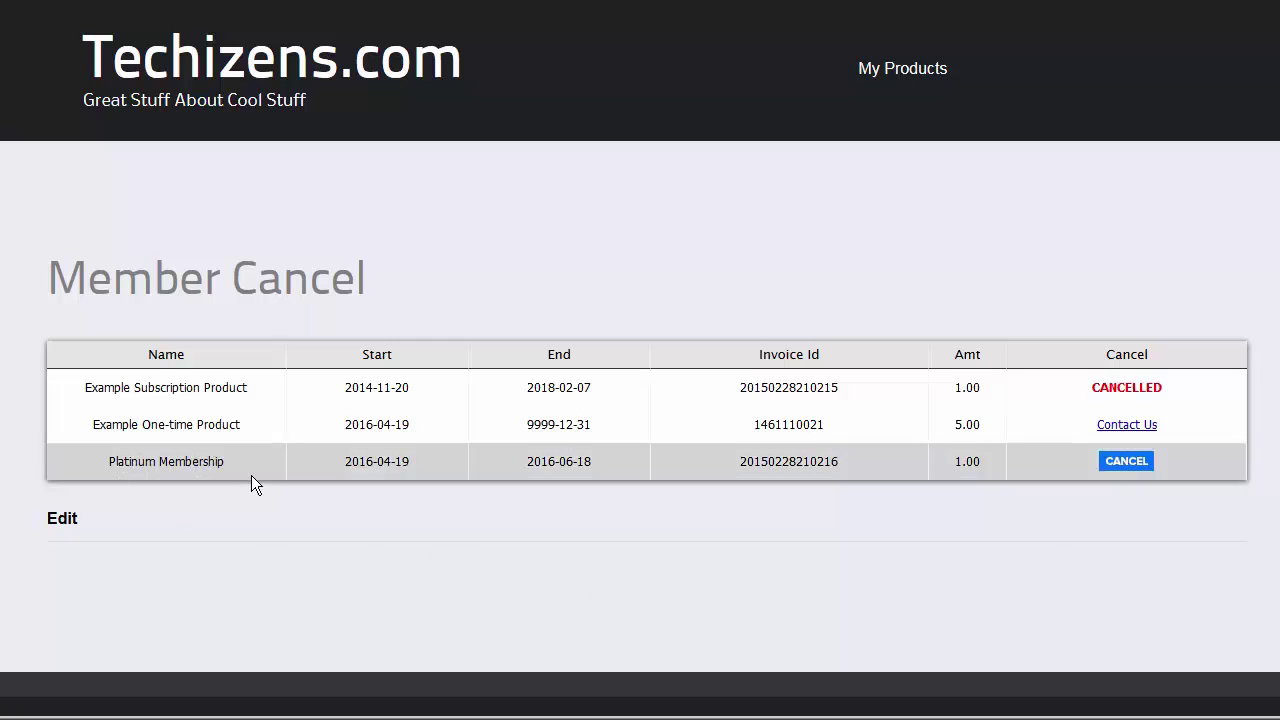
- Try cancelling the Platinum Membership subscription, then dismiss the confirmation without cancelling
left_click_drag(228, 463, 100, 463)
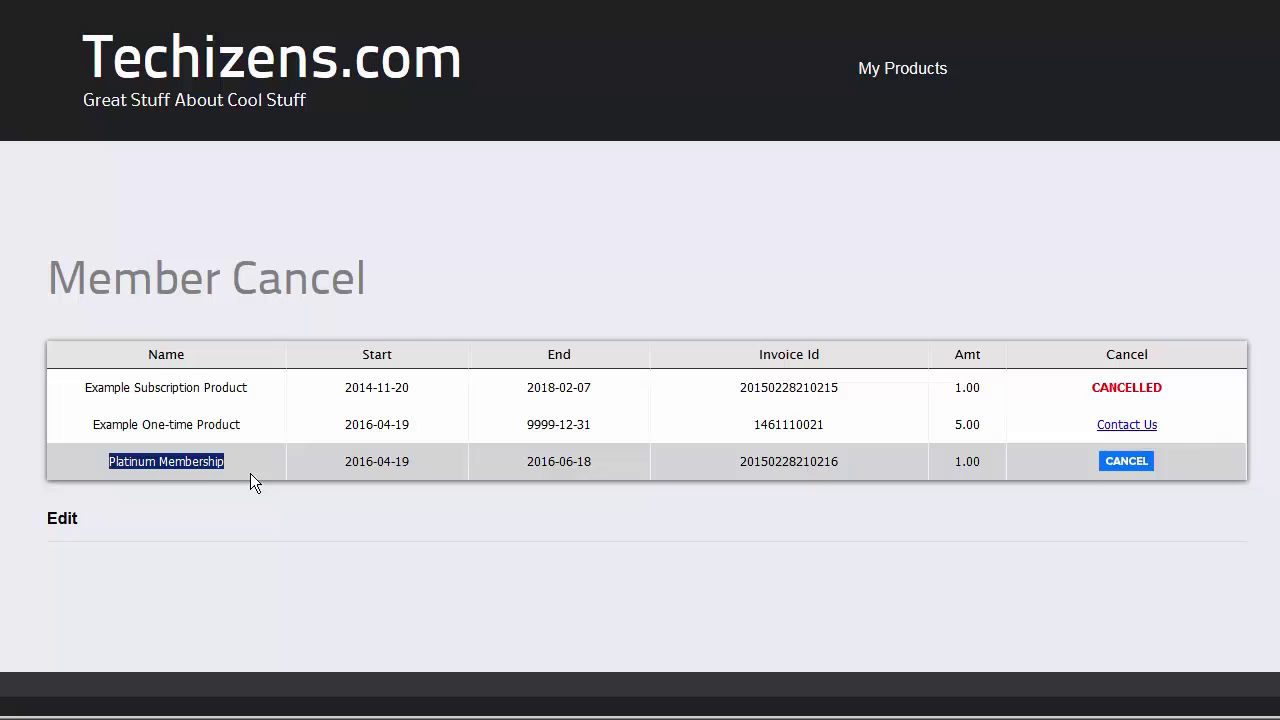
left_click(1132, 466)
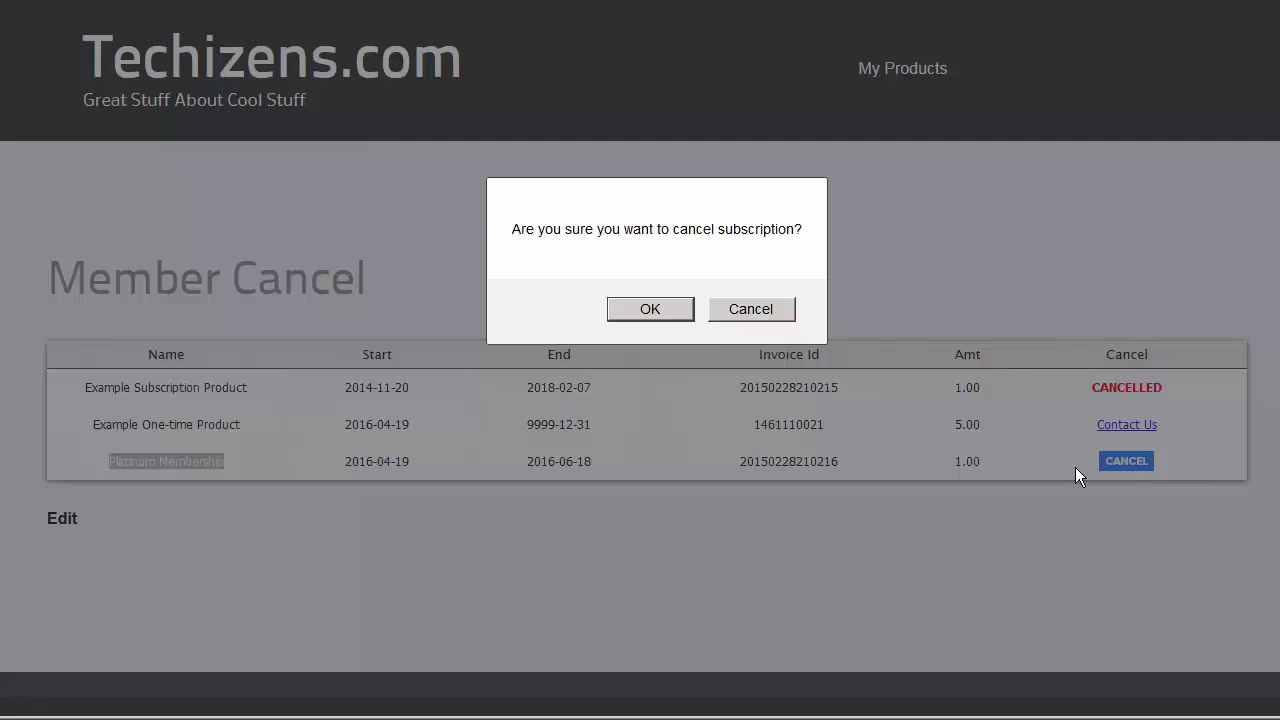
left_click(746, 303)
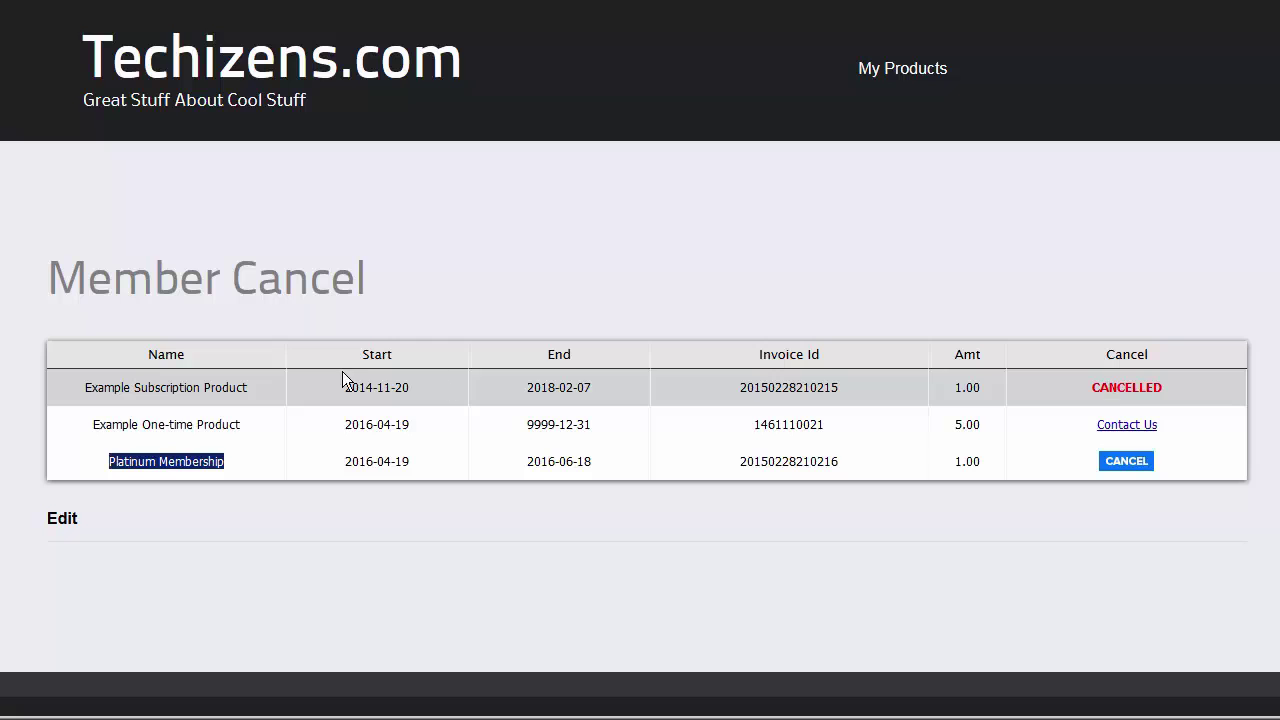
- Review the Example Subscription Product's CANCELLED status and the Example One-time Product entry
left_click_drag(260, 393, 82, 392)
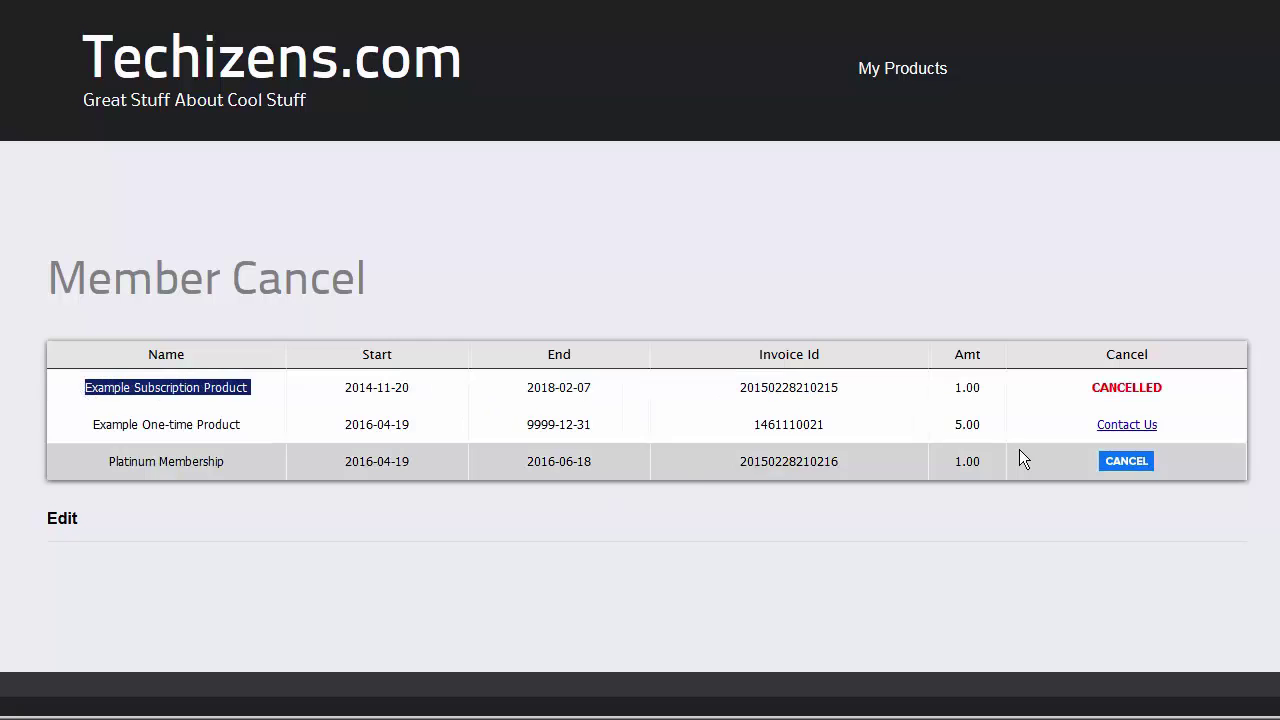
left_click_drag(1092, 387, 1237, 397)
left_click(1205, 398)
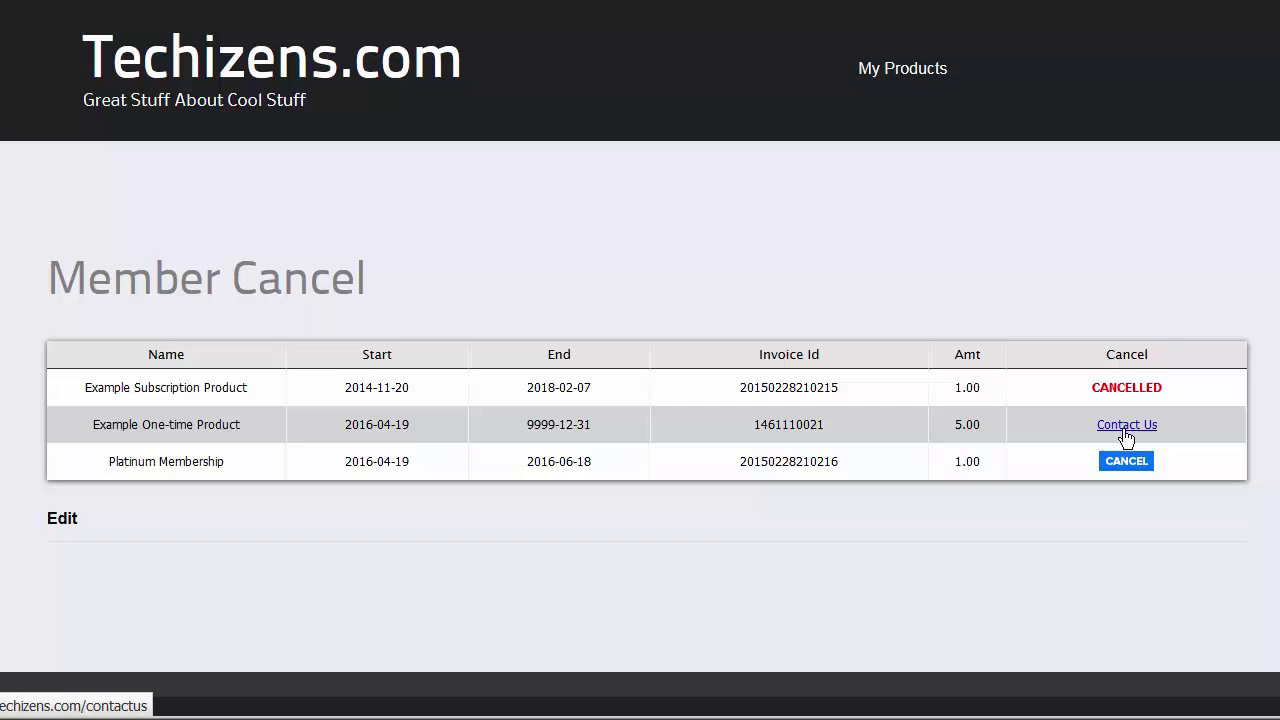
left_click_drag(276, 432, 92, 432)
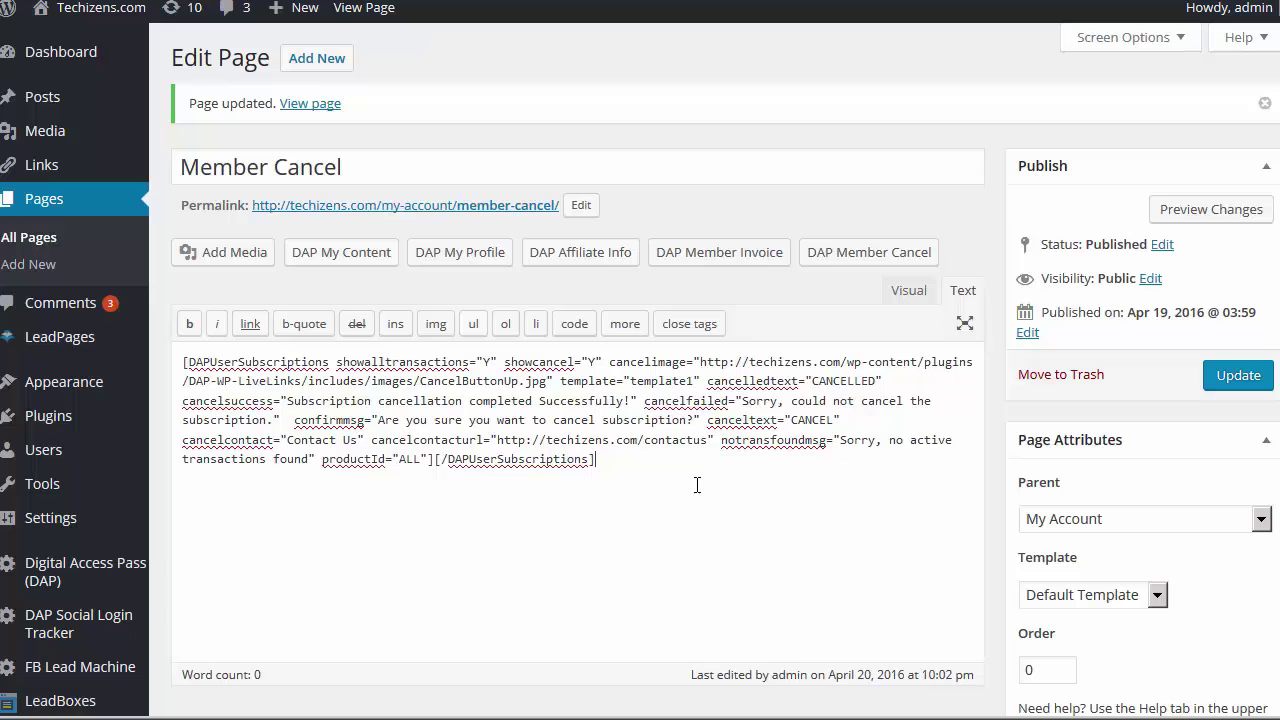
- Look through the DAP My Content shortcode options and close the generator without inserting anything
left_click(326, 262)
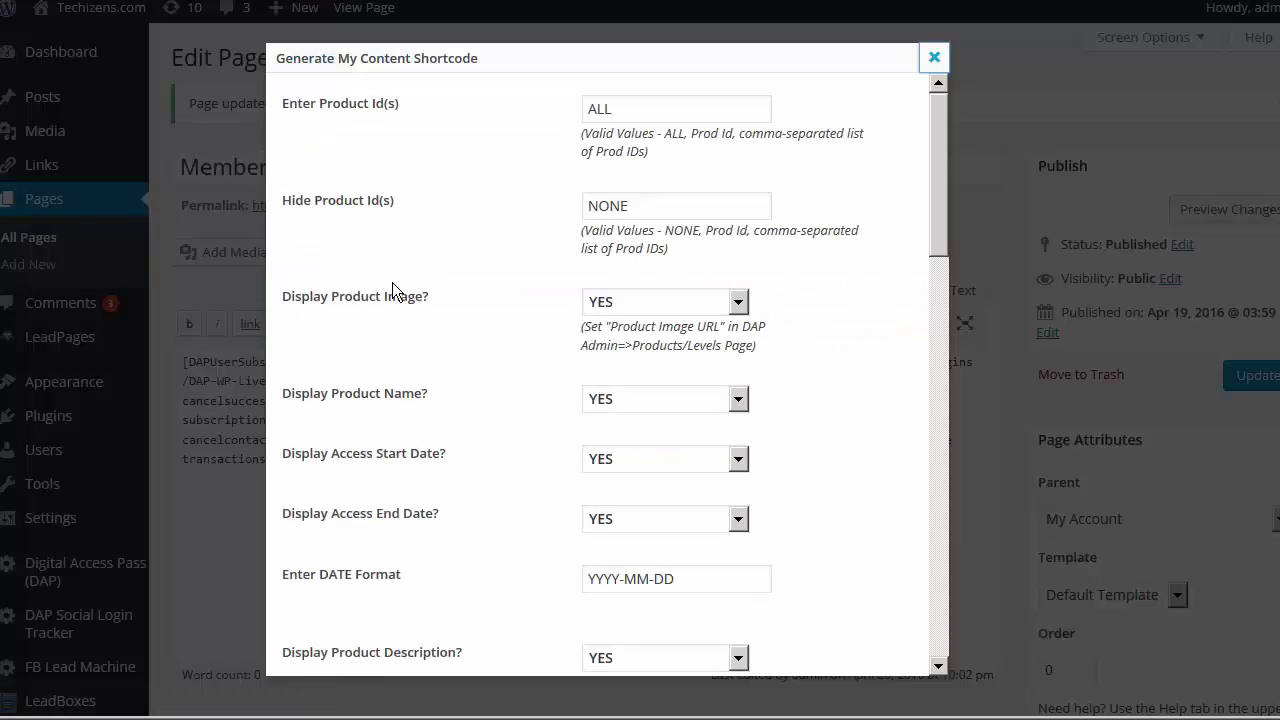
scroll(393, 284, "down", 3)
scroll(546, 390, "down", 10)
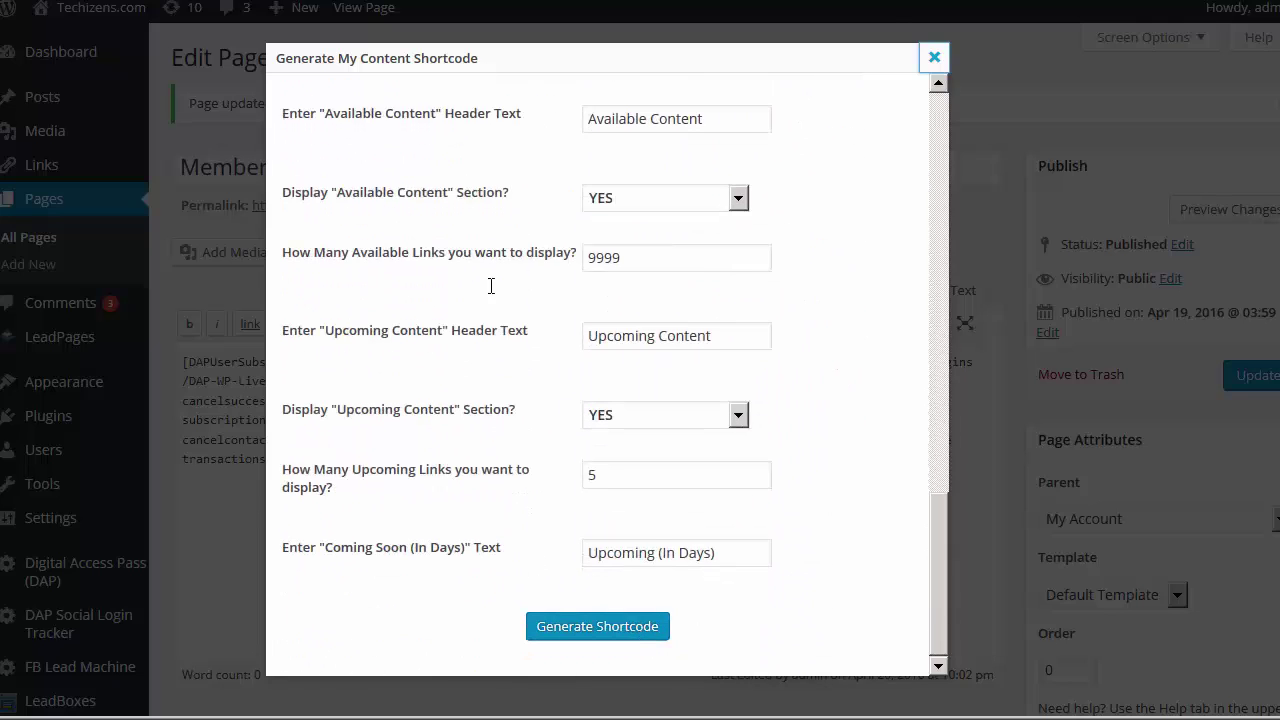
left_click(934, 57)
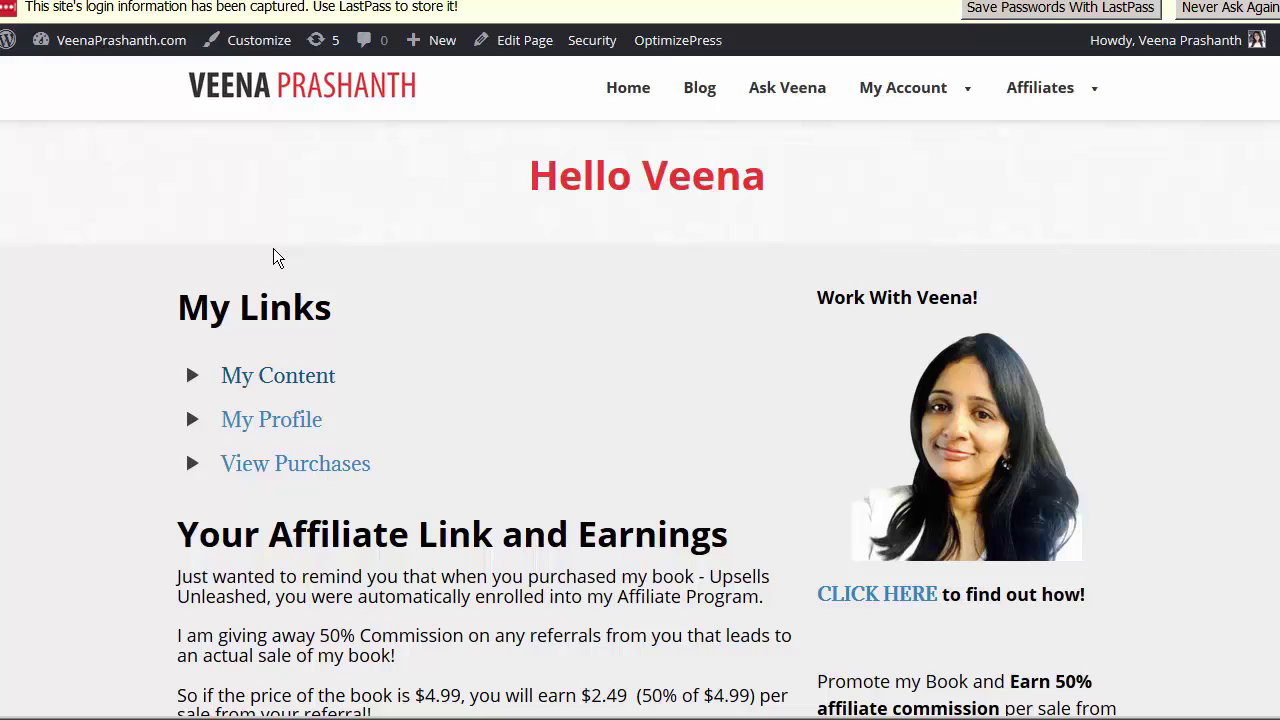
- Scroll the member's My Links page and go to View Purchases
scroll(240, 250, "down", 1)
scroll(204, 243, "up", 1)
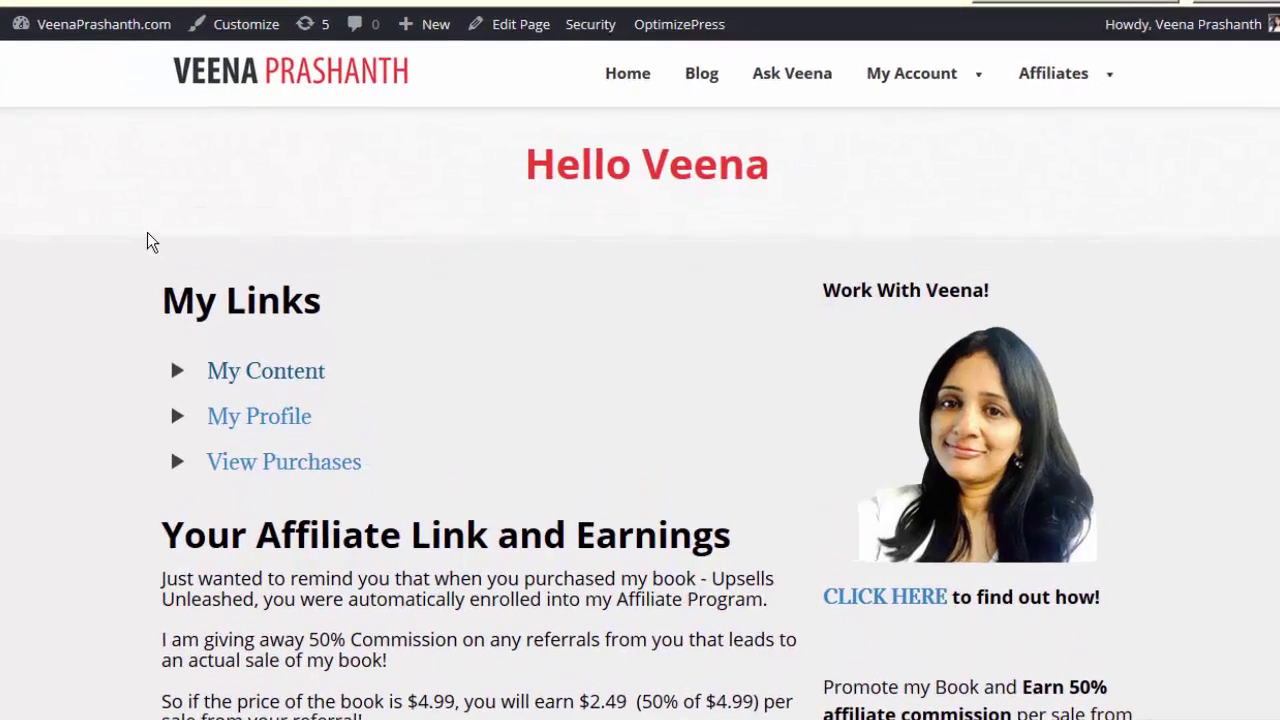
scroll(111, 354, "down", 3)
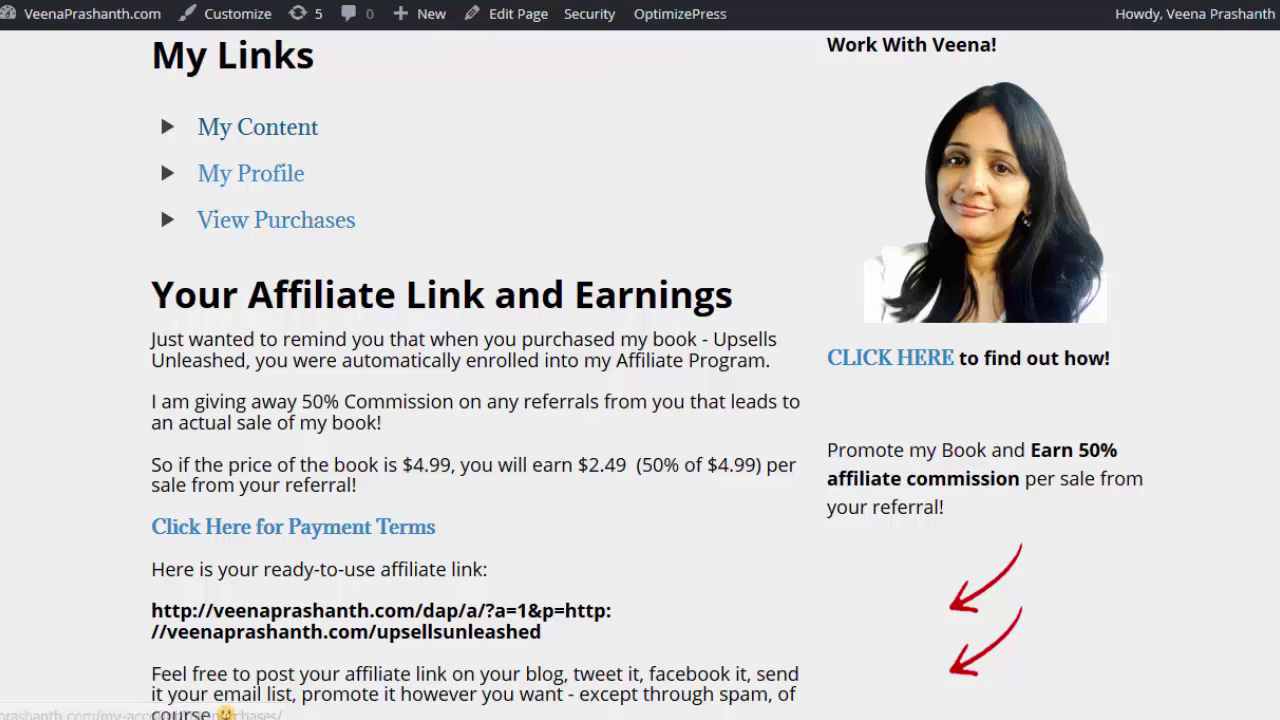
scroll(113, 285, "down", 3)
scroll(229, 394, "down", 1)
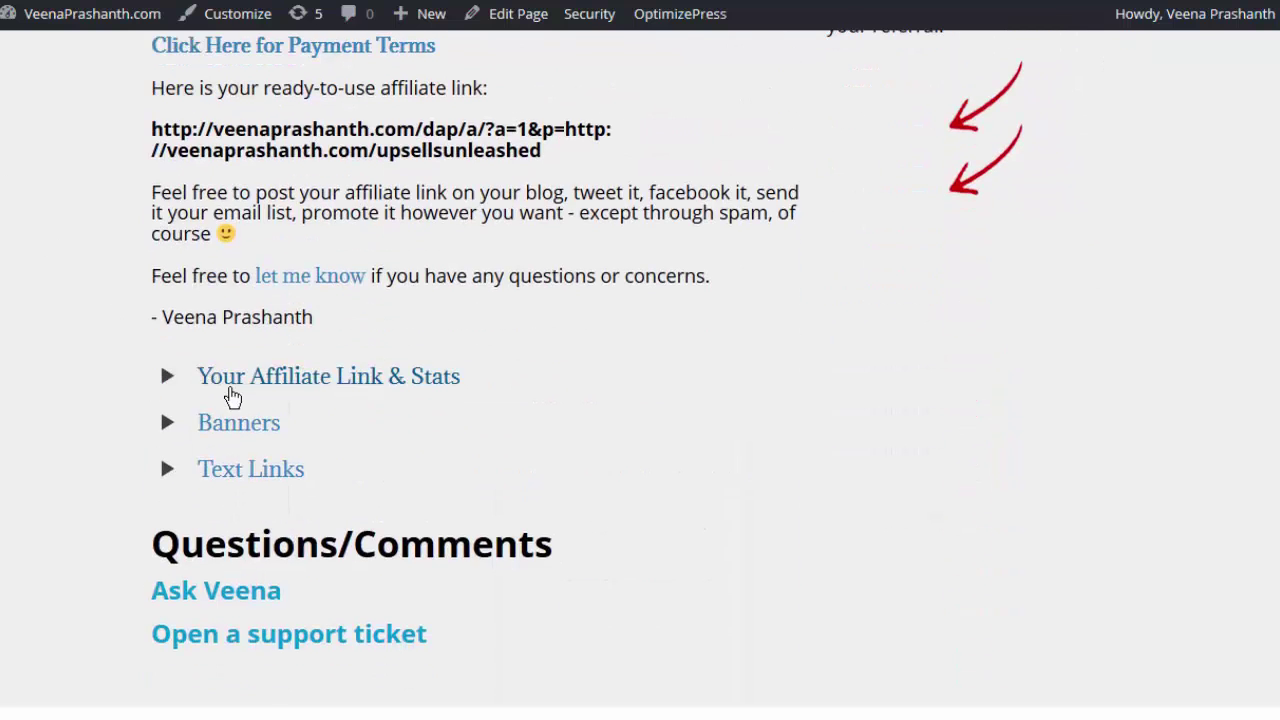
scroll(147, 347, "up", 3)
scroll(147, 347, "up", 3)
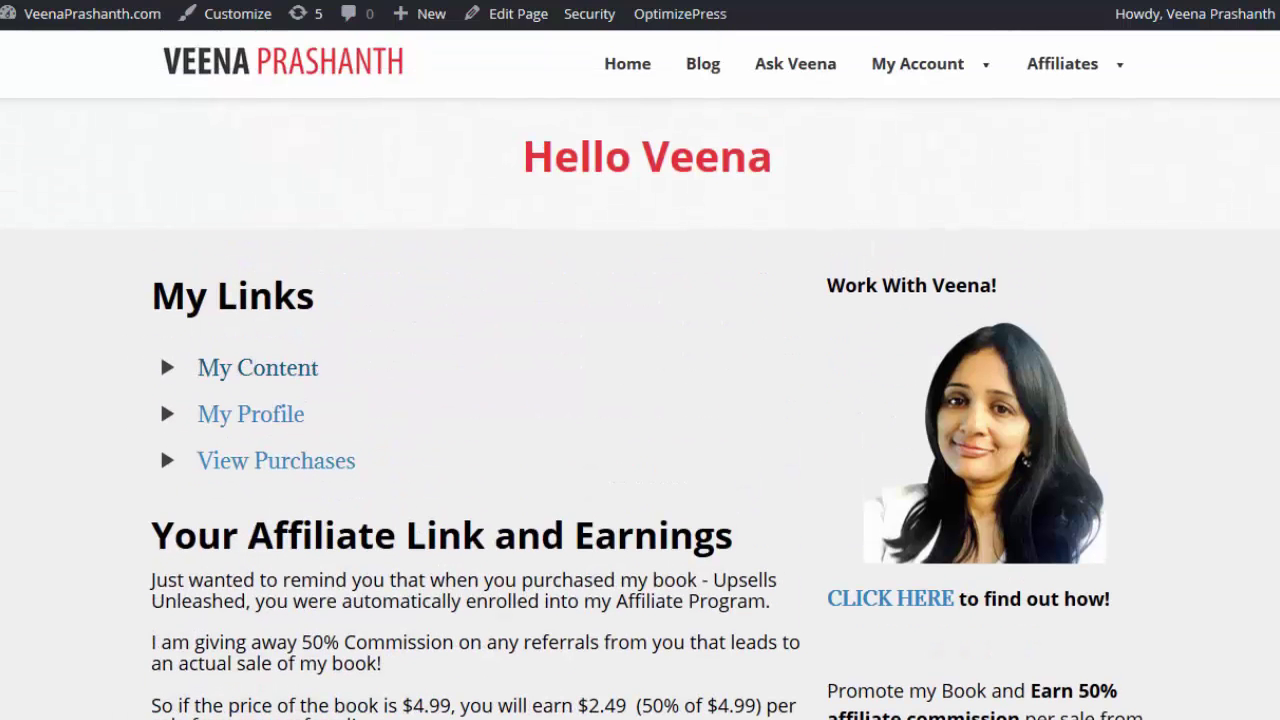
left_click(160, 445)
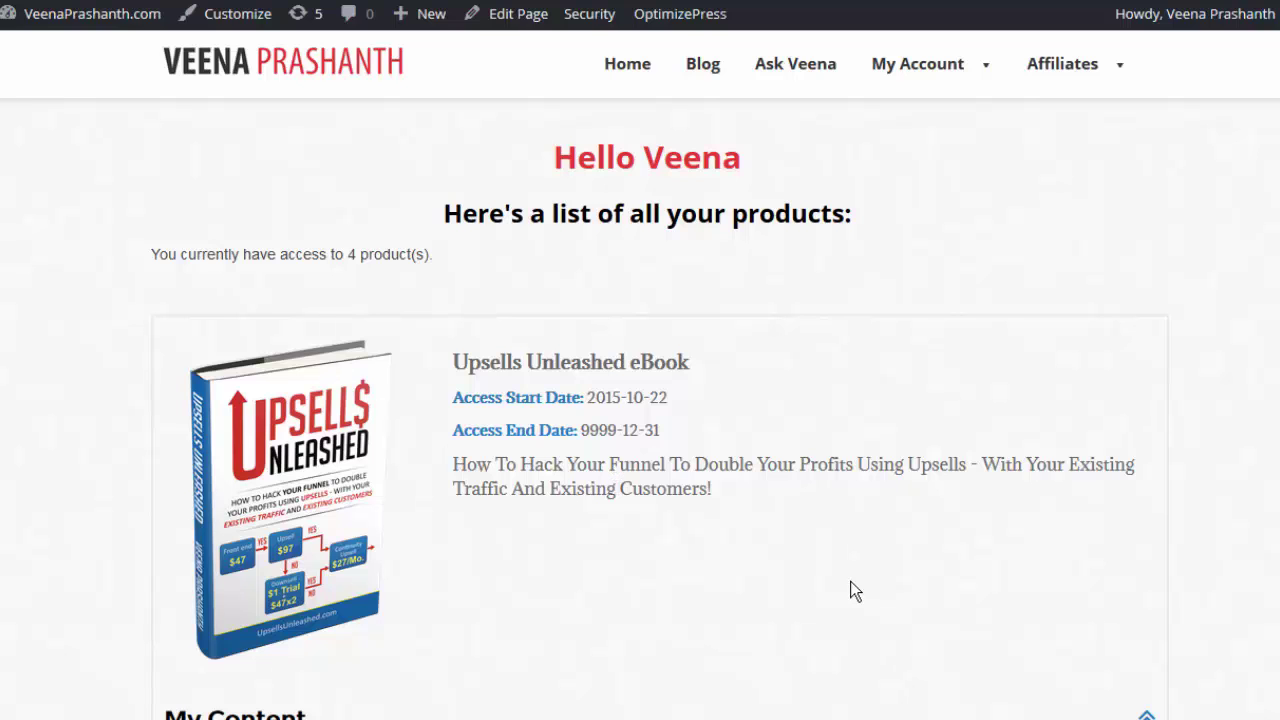
- Browse the four purchased products, their access dates and downloadable My Content items
scroll(330, 440, "down", 3)
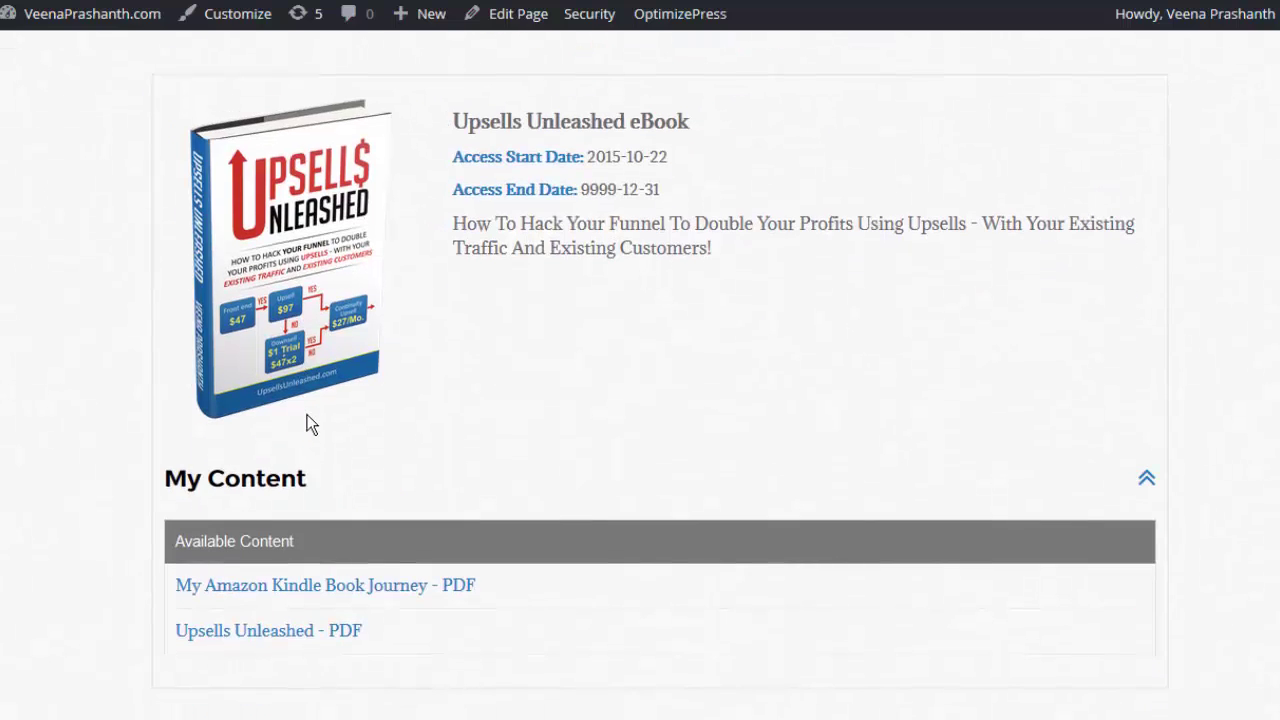
scroll(147, 263, "up", 2)
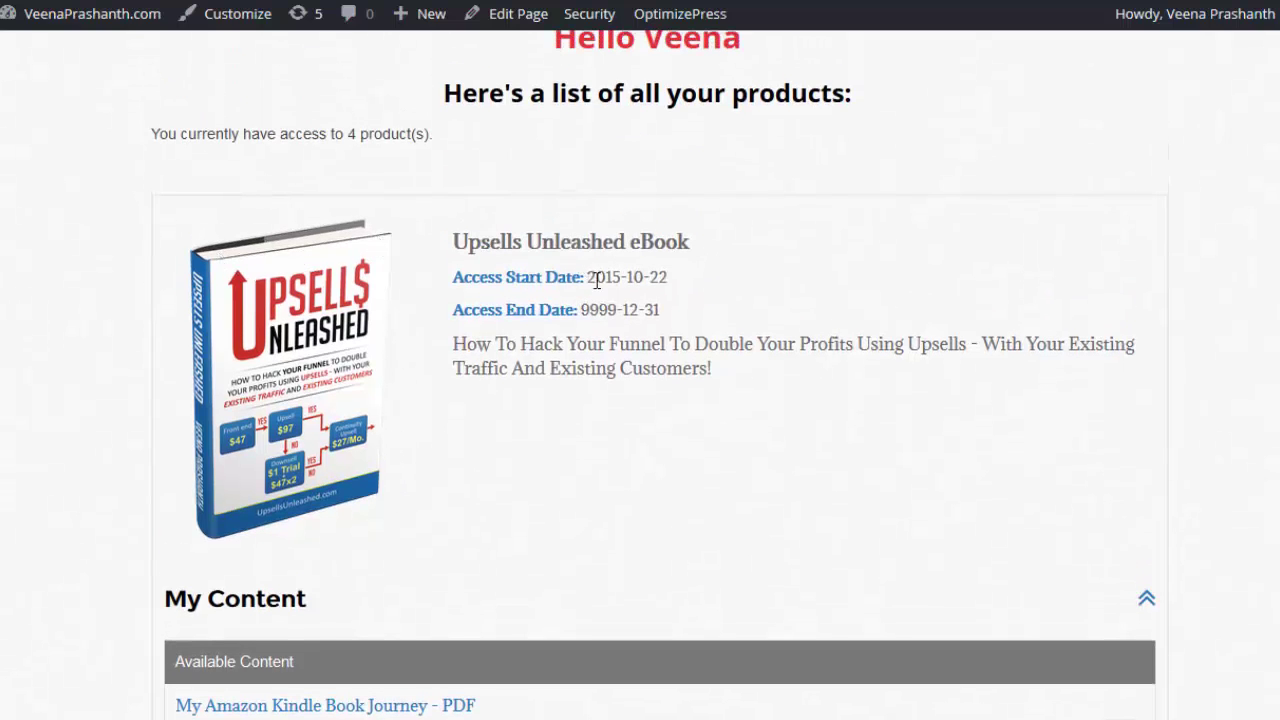
left_click_drag(749, 381, 474, 345)
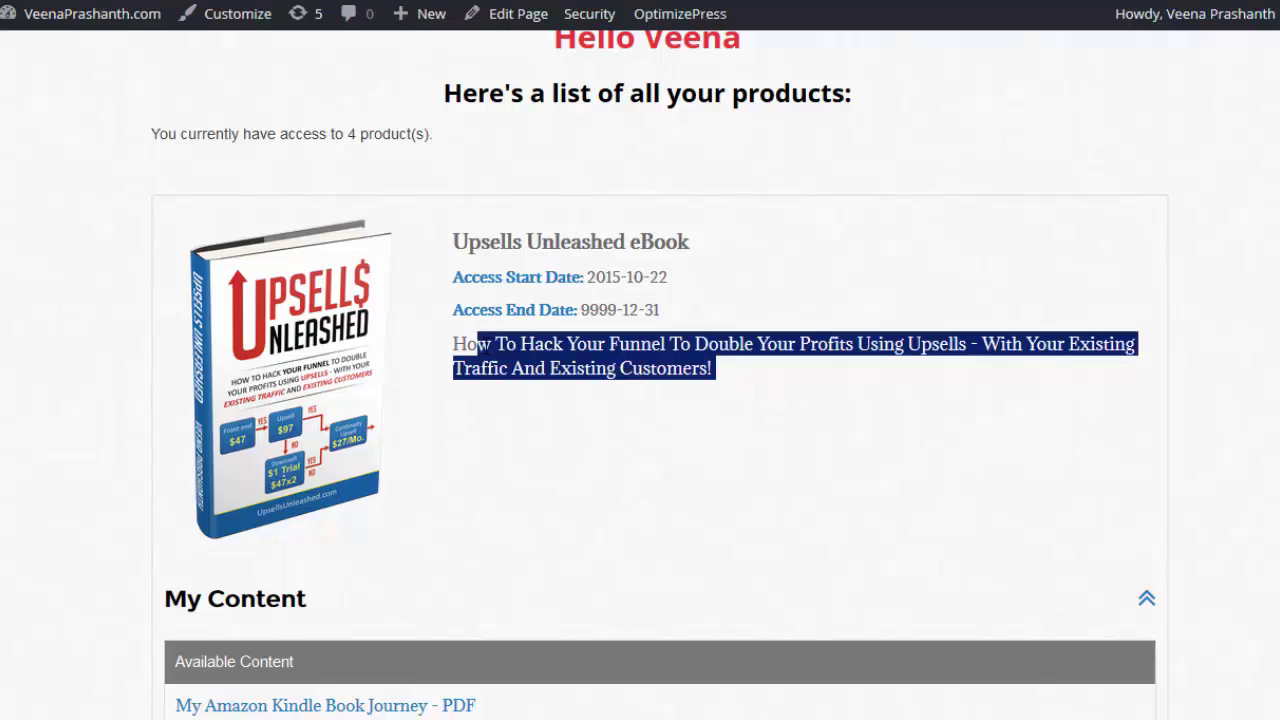
scroll(117, 295, "down", 4)
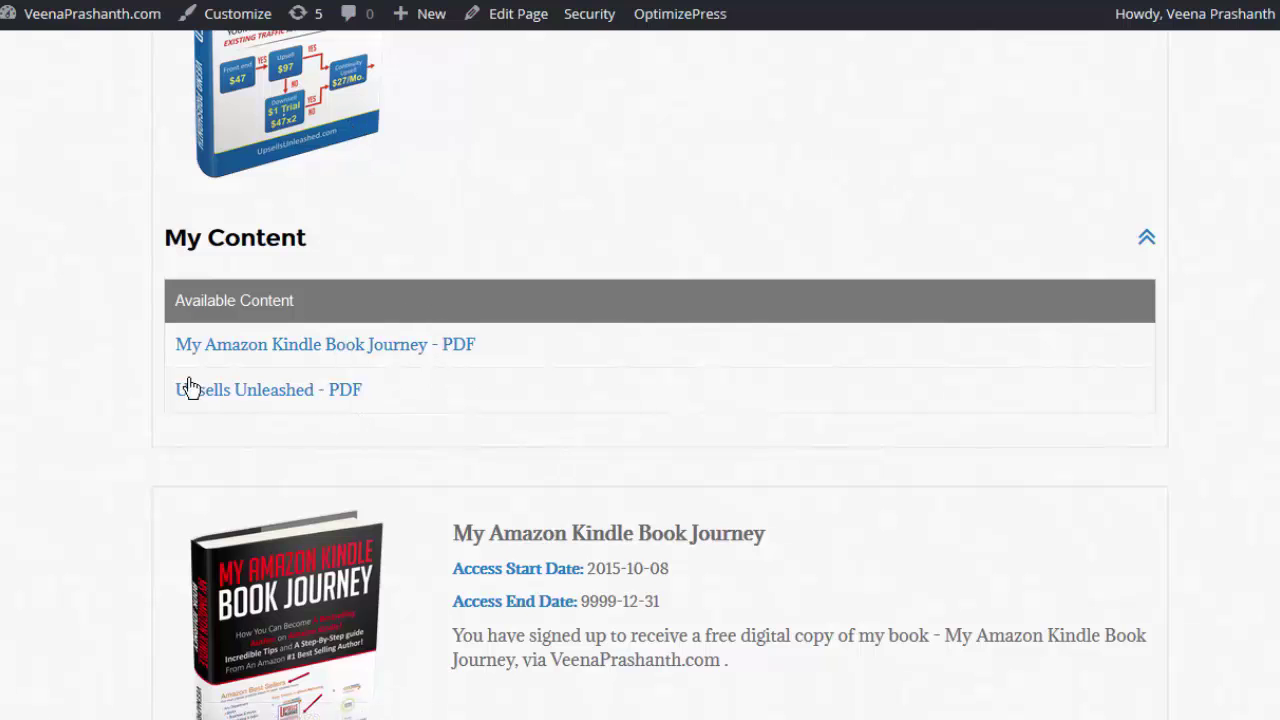
scroll(189, 386, "down", 6)
scroll(202, 230, "down", 5)
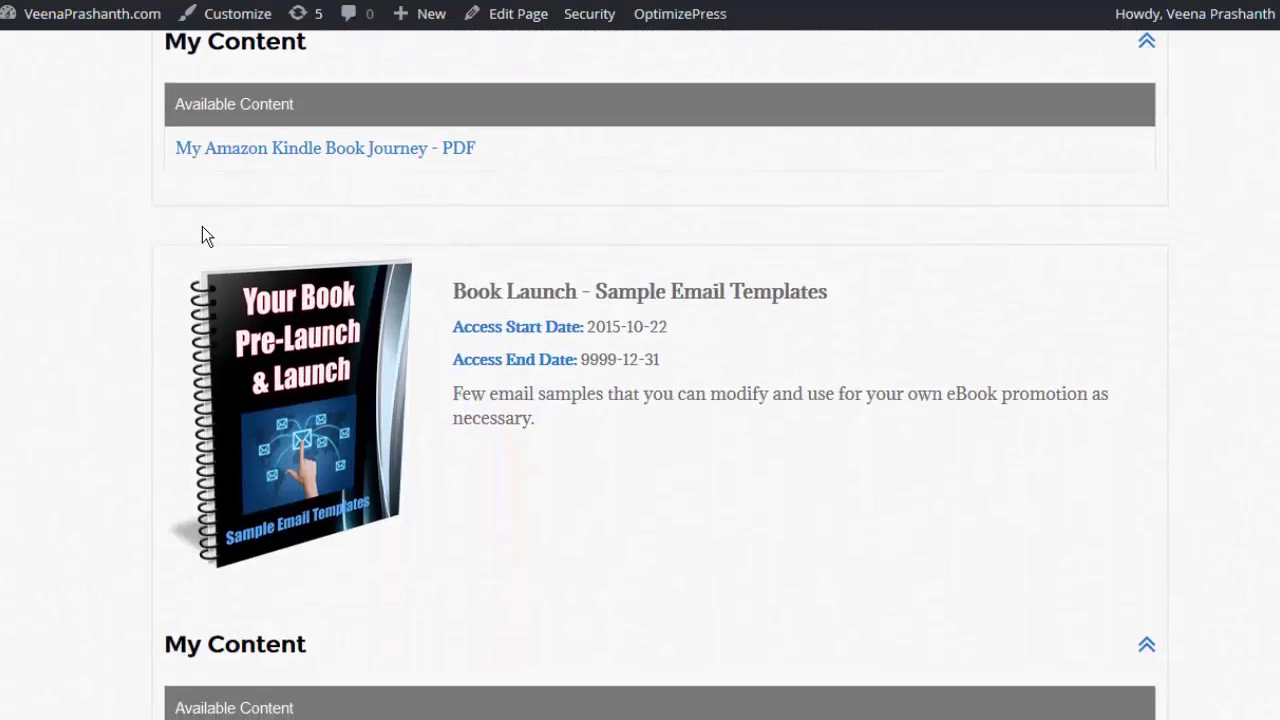
scroll(166, 230, "down", 5)
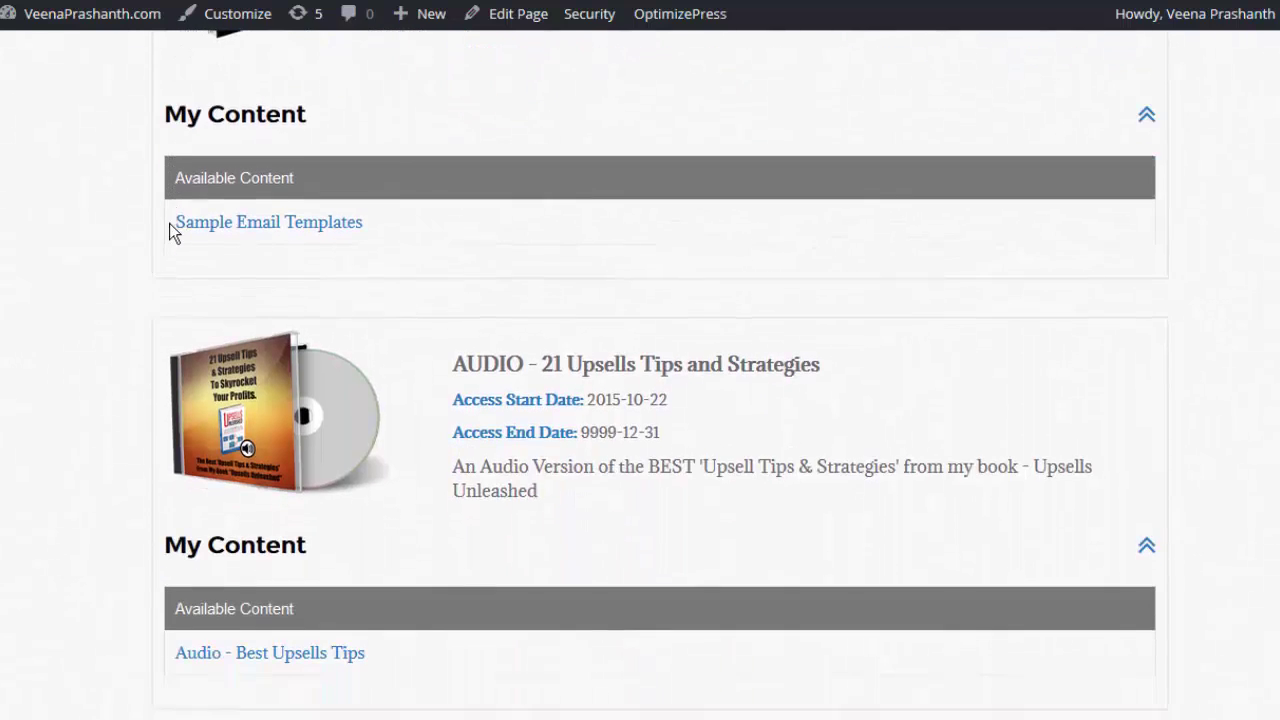
scroll(262, 299, "up", 4)
scroll(264, 297, "up", 17)
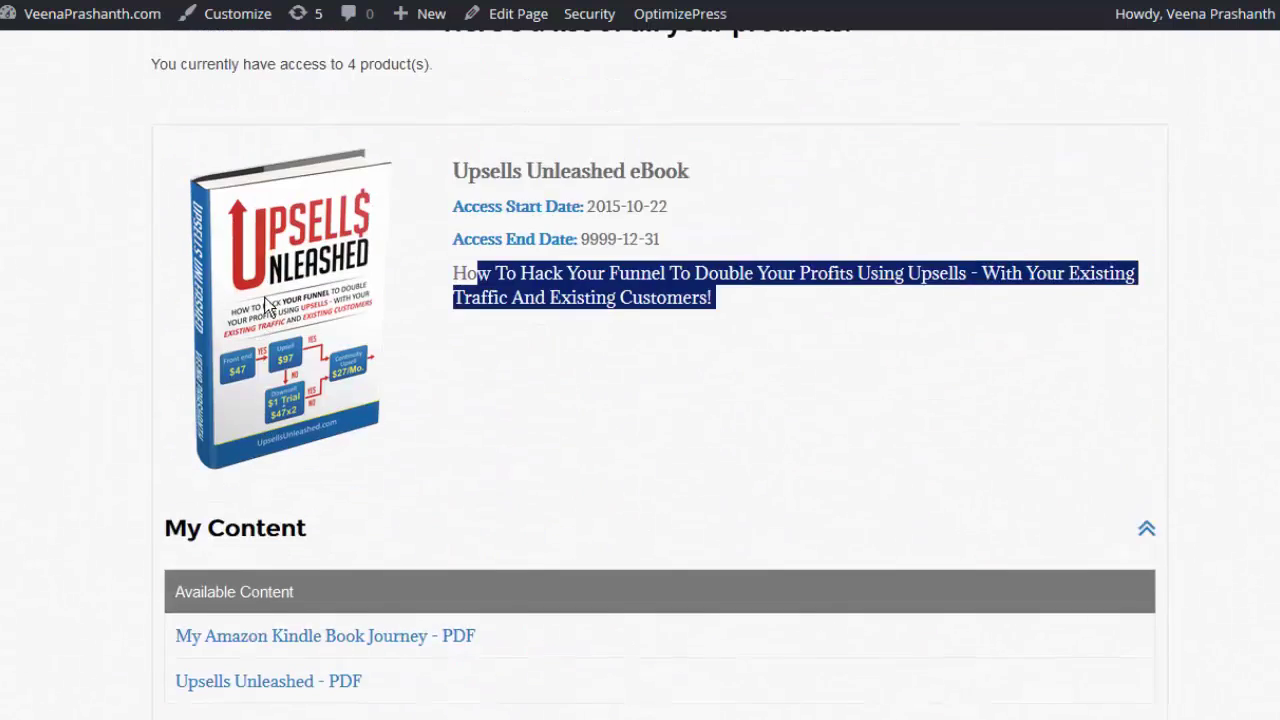
left_click(606, 376)
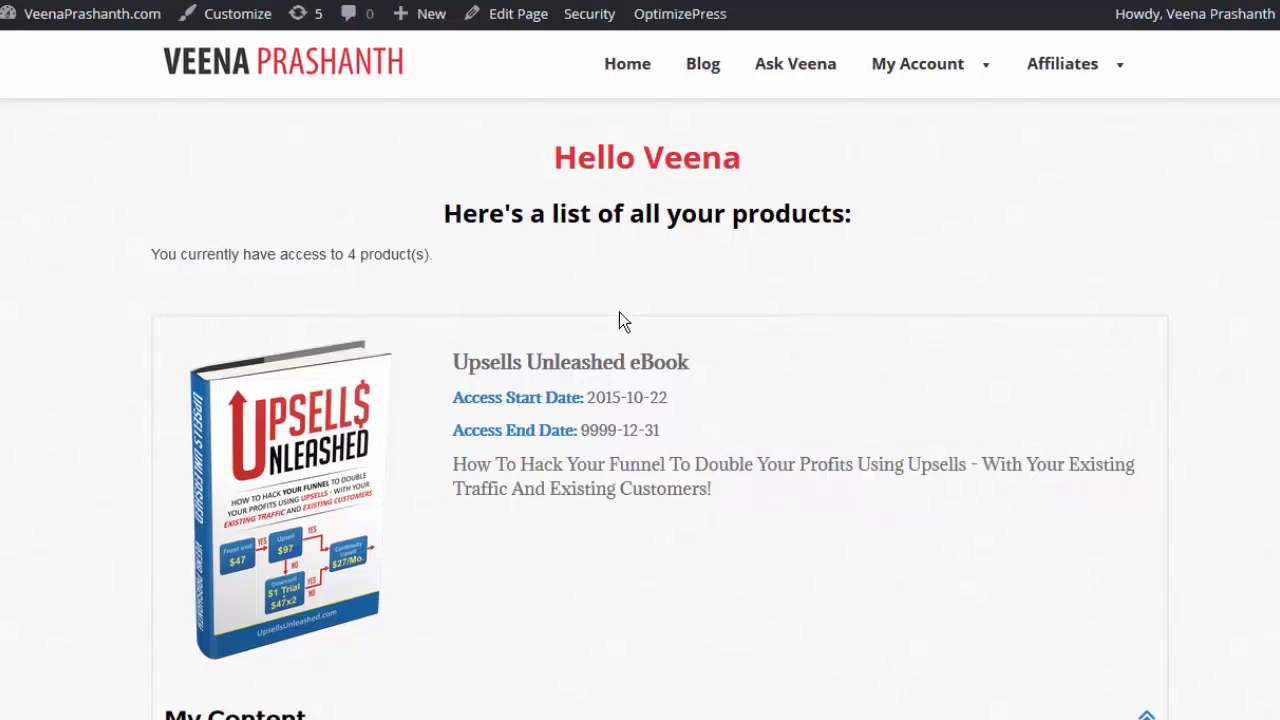
scroll(630, 542, "down", 4)
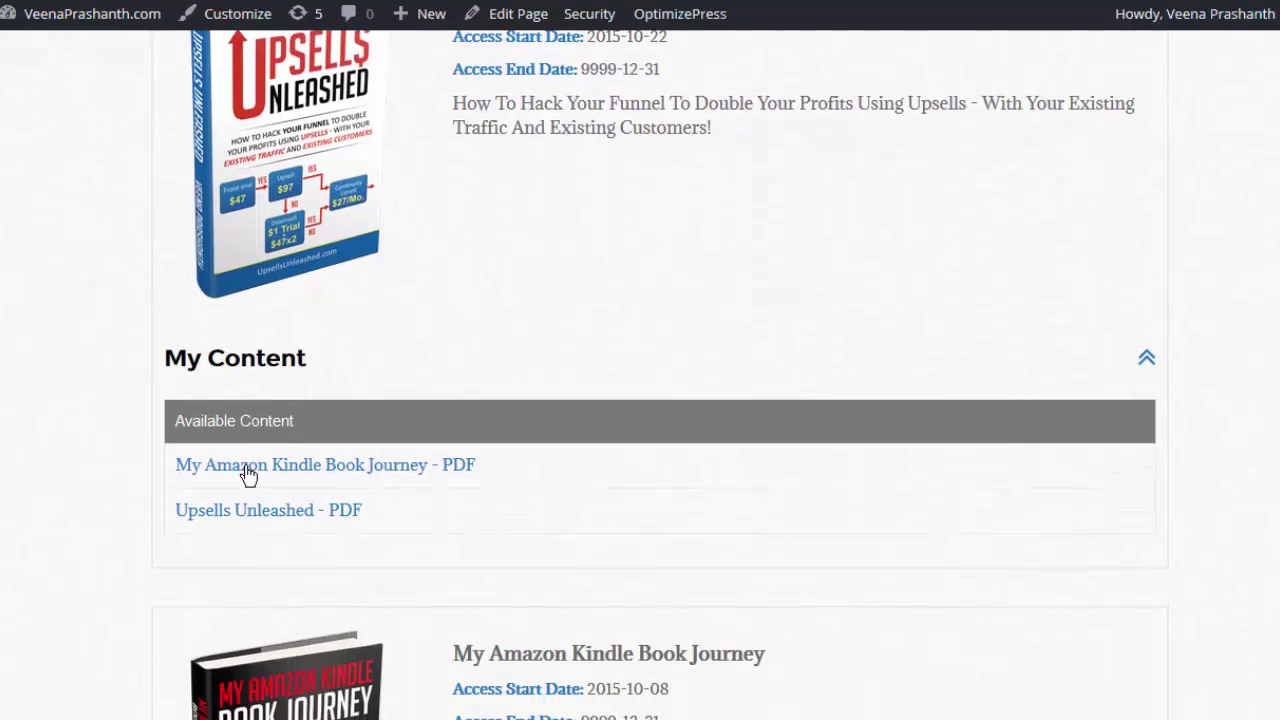